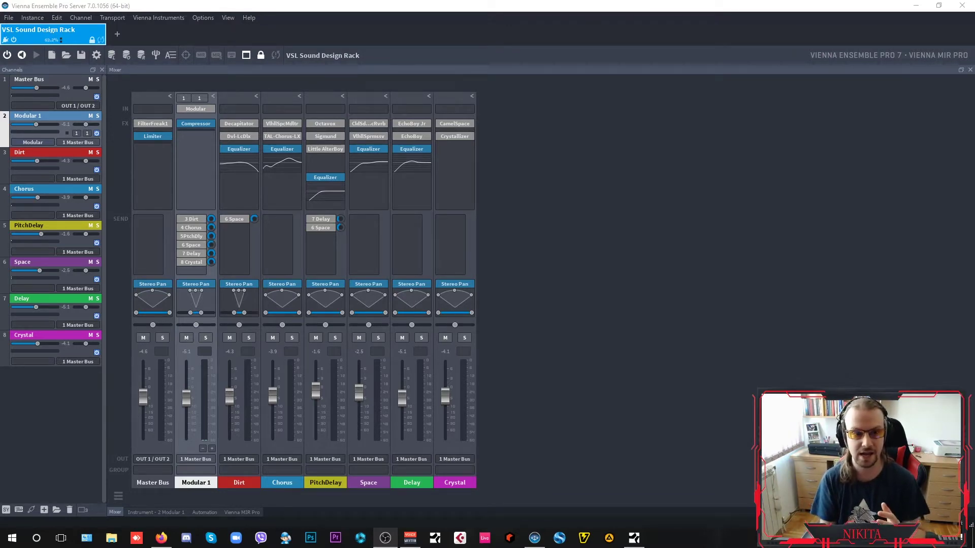
# Check the Sequence track's Vienna Ensemble Pro window in Studio One, then return to the VEP server mixer
pyautogui.click(634, 538)
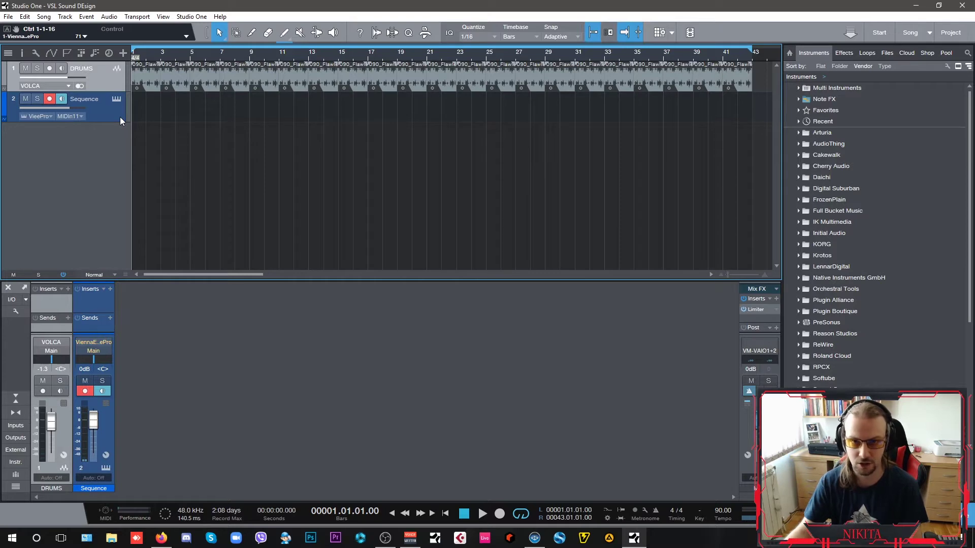
pyautogui.click(117, 98)
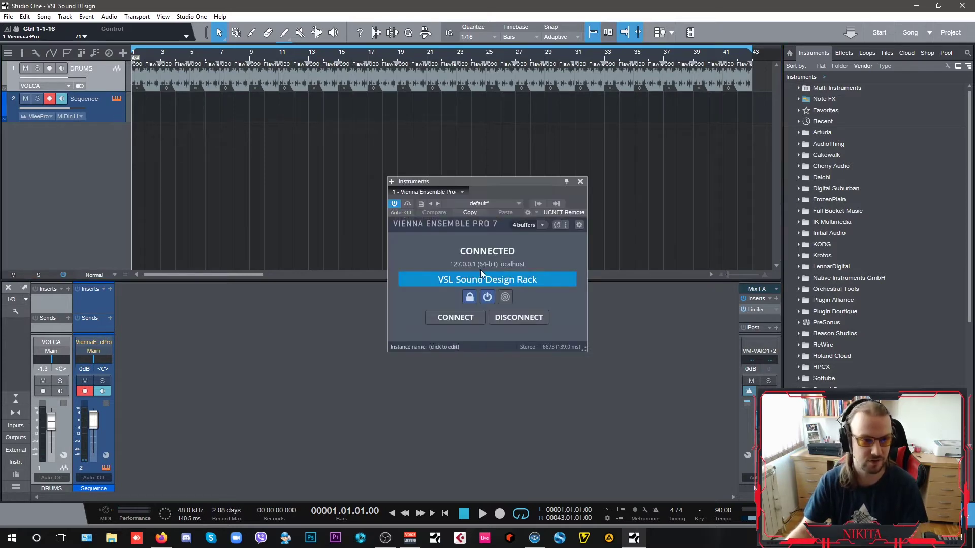
pyautogui.click(580, 180)
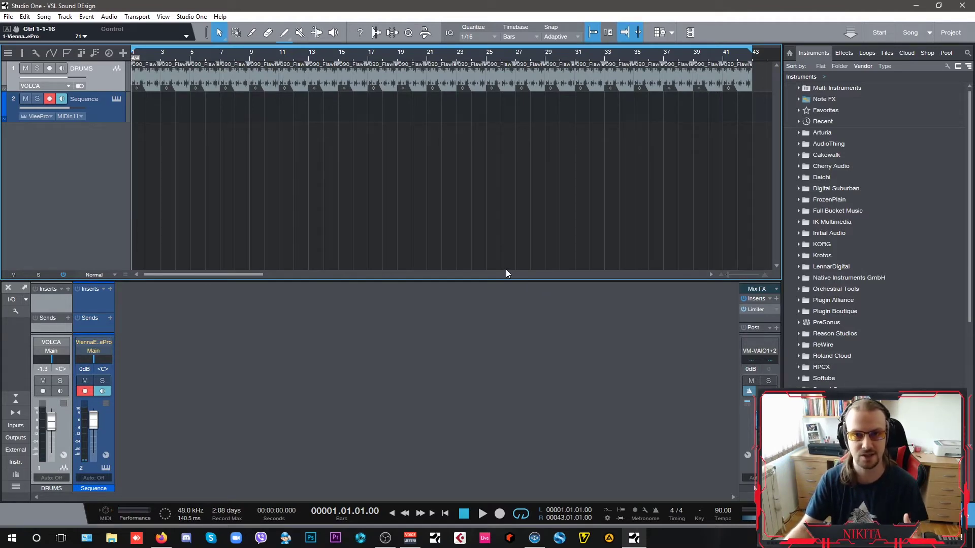
pyautogui.click(535, 537)
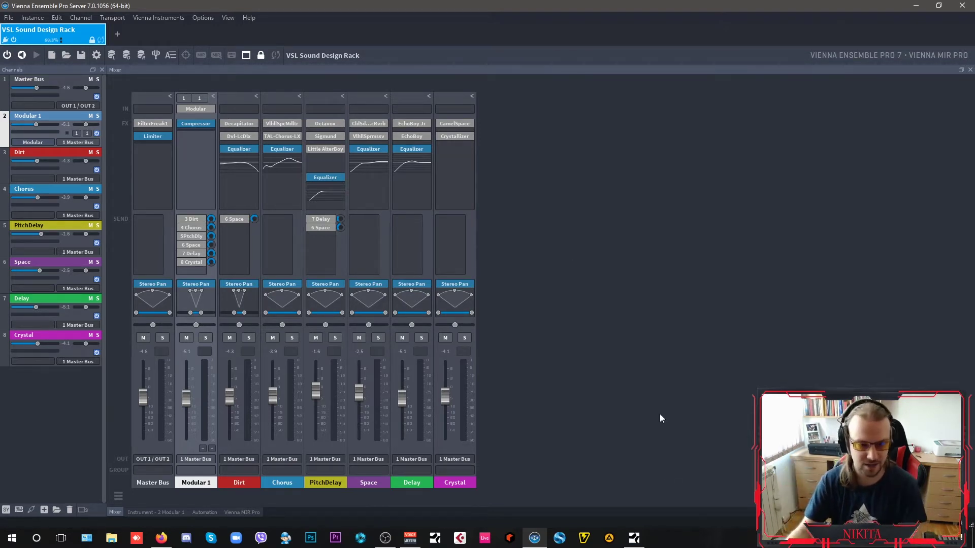
# Solo DRUMS in Studio One, play the song briefly from bar 1, then return to Vienna Ensemble Pro
pyautogui.click(633, 537)
pyautogui.click(36, 69)
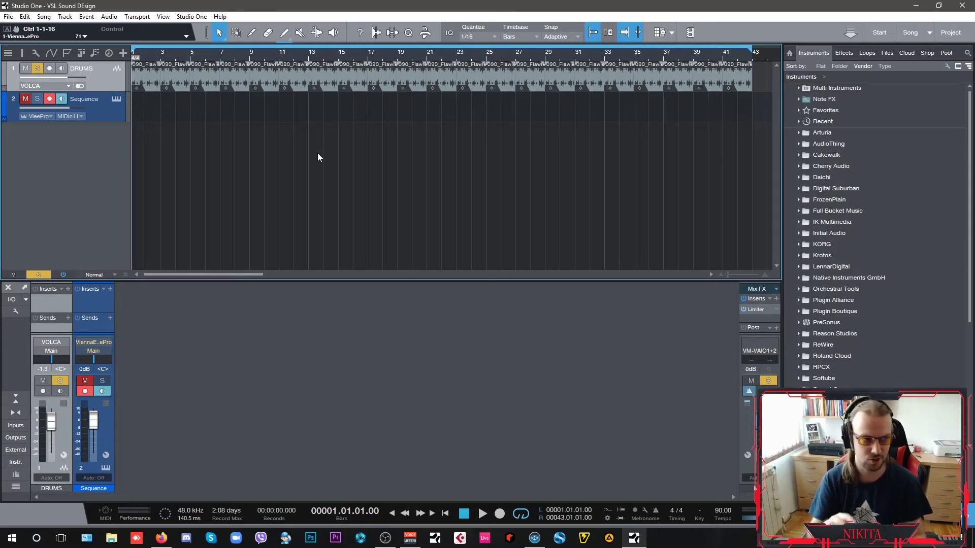
pyautogui.press('space')
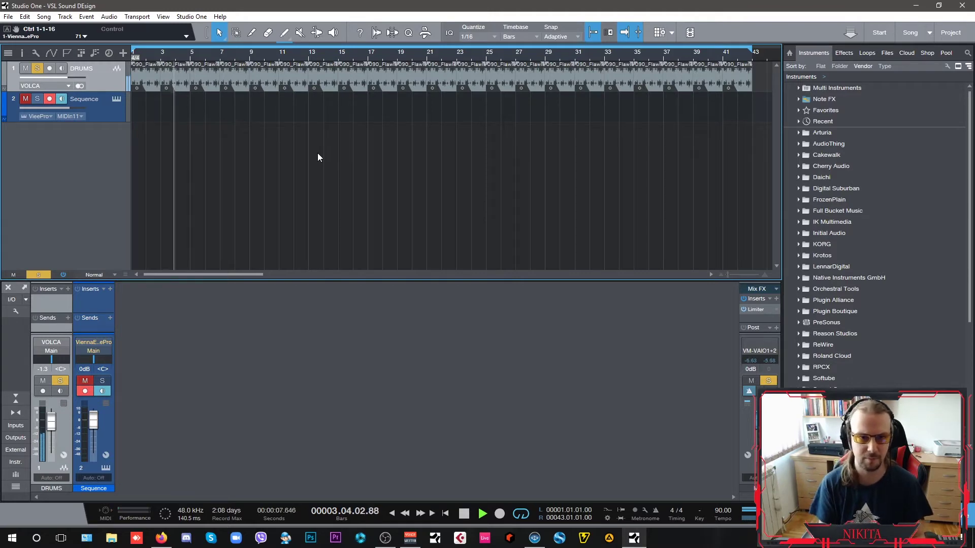
pyautogui.press('space')
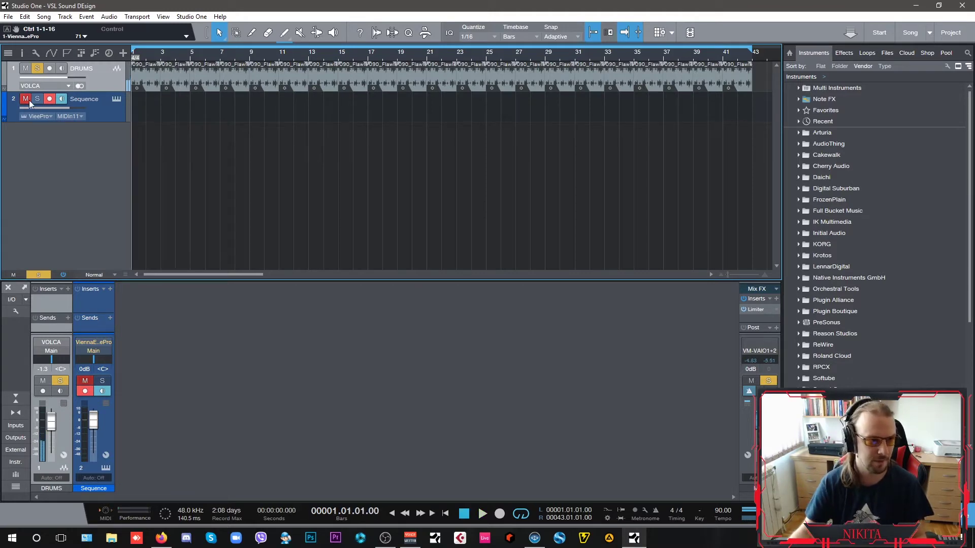
pyautogui.hotkey('alt', 'Tab')
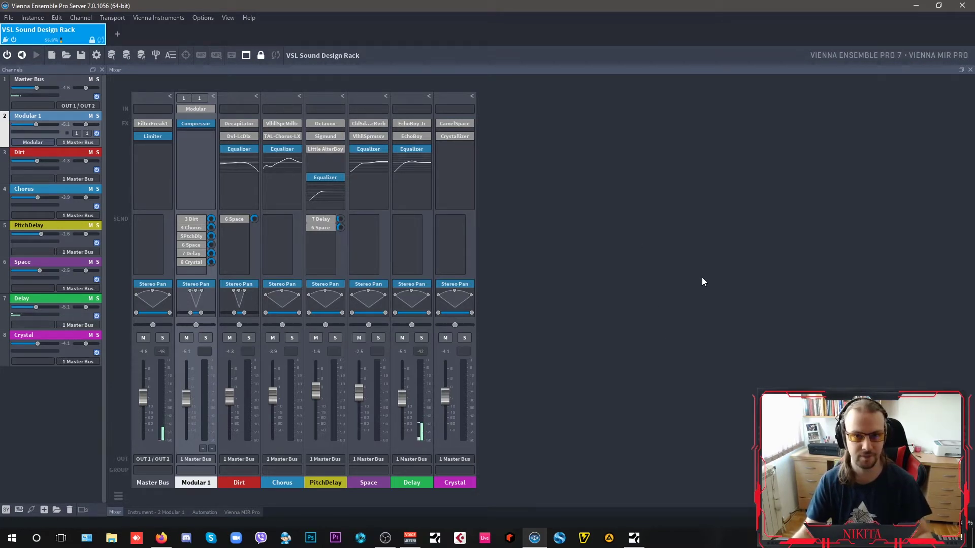
# Start playback, then briefly mute and unmute the Master Bus
pyautogui.press('space')
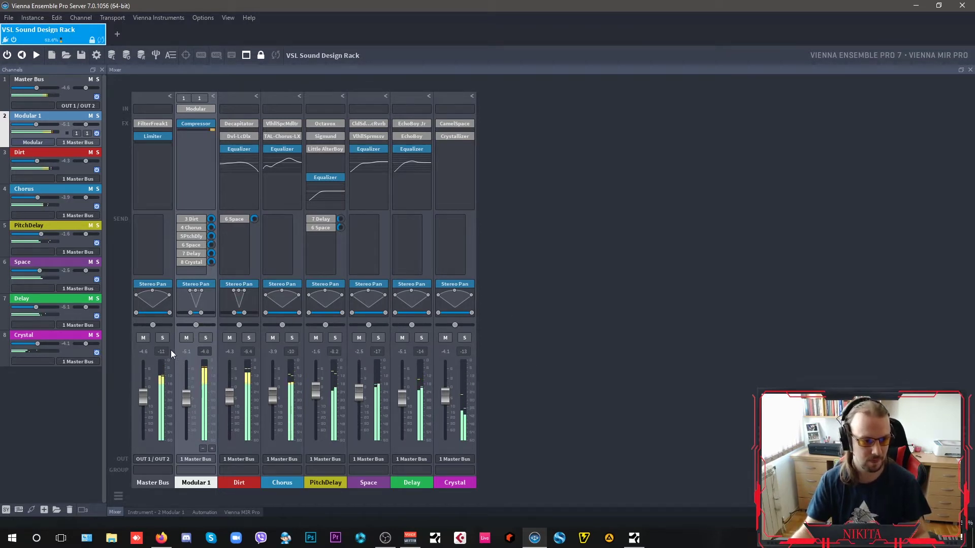
pyautogui.click(144, 338)
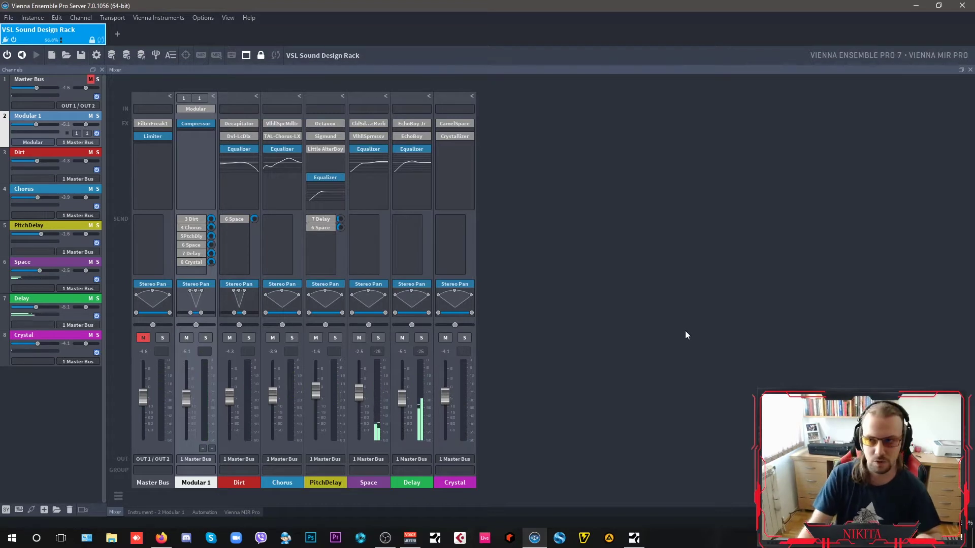
pyautogui.click(144, 338)
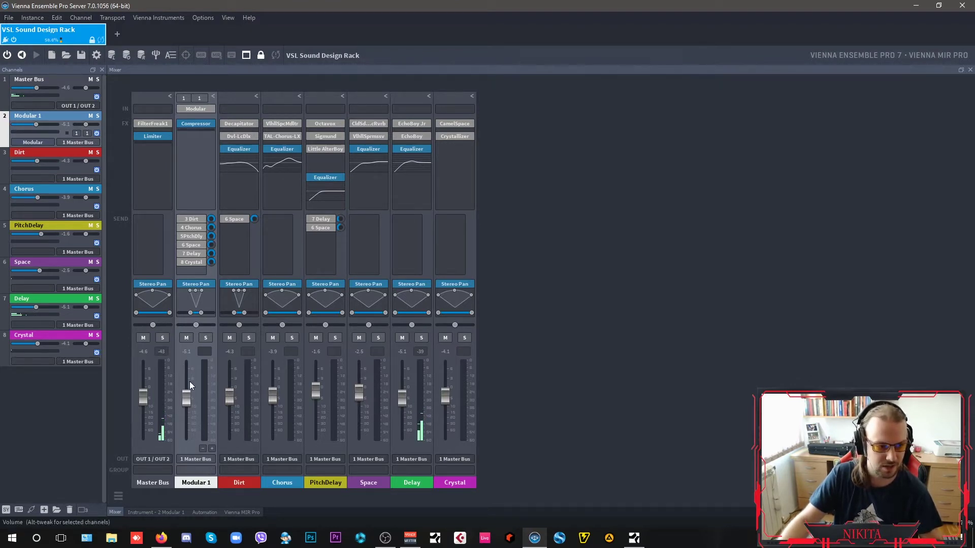
# Solo Modular 1, view its Softube Modular instrument, then mute DRUMS in Studio One
pyautogui.click(206, 338)
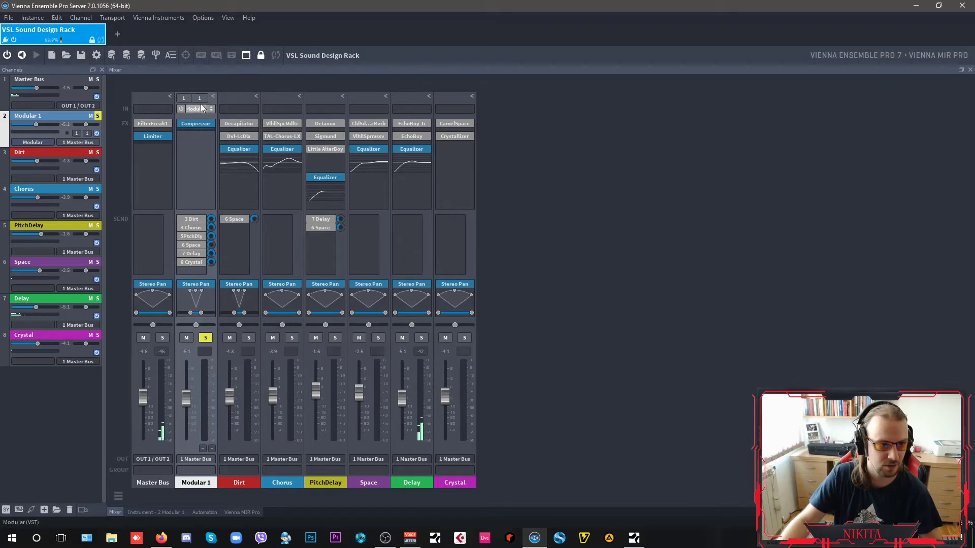
pyautogui.click(198, 108)
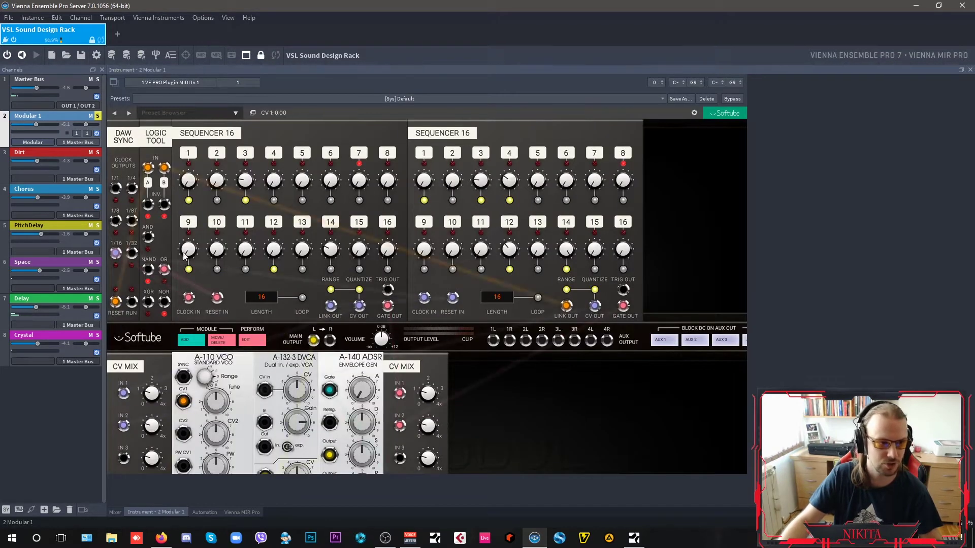
pyautogui.click(114, 512)
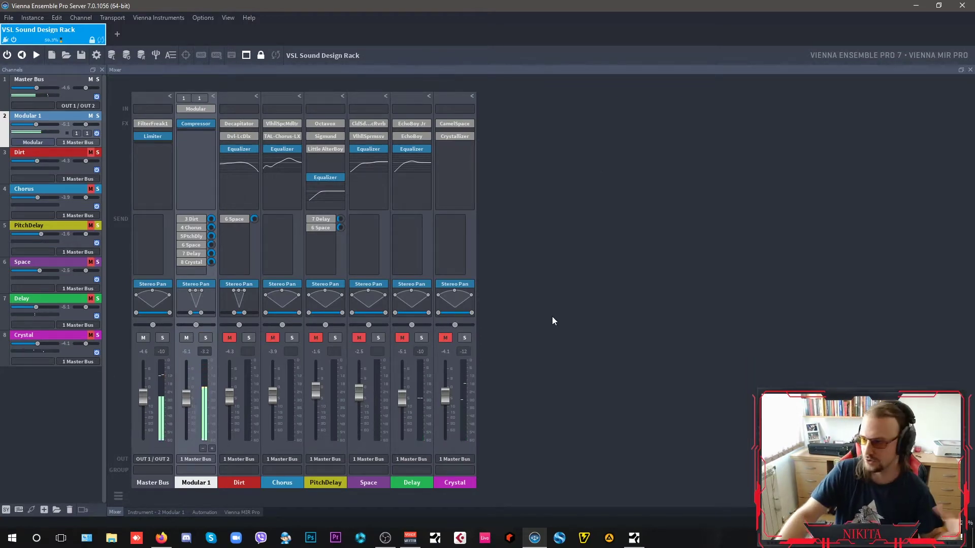
pyautogui.click(634, 538)
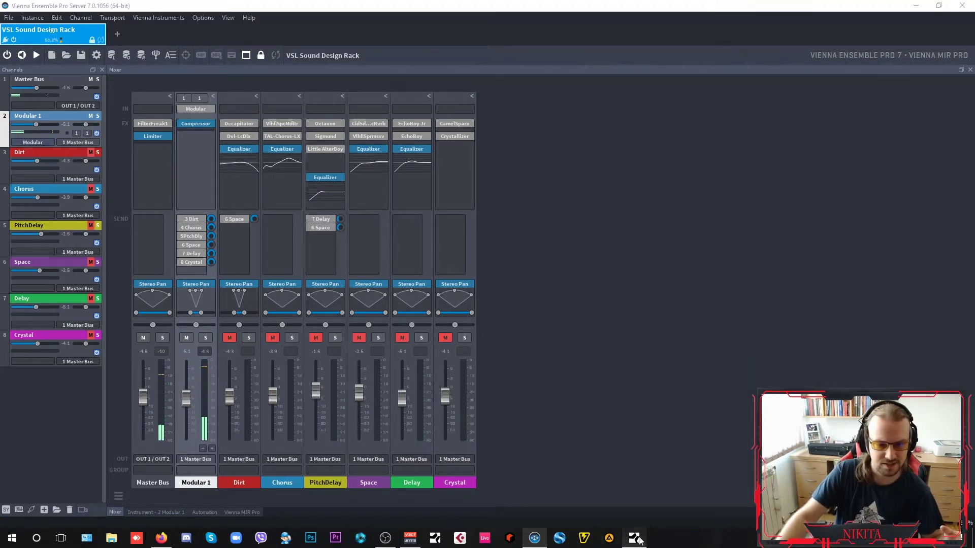
pyautogui.click(25, 68)
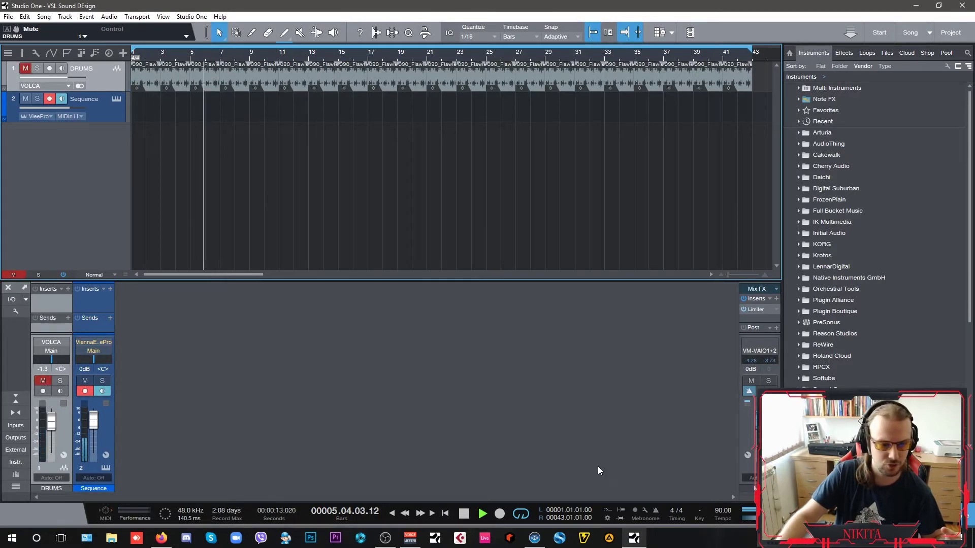
# Return to the Vienna Ensemble Pro mixer and unmute the Dirt and Chorus channels
pyautogui.click(539, 542)
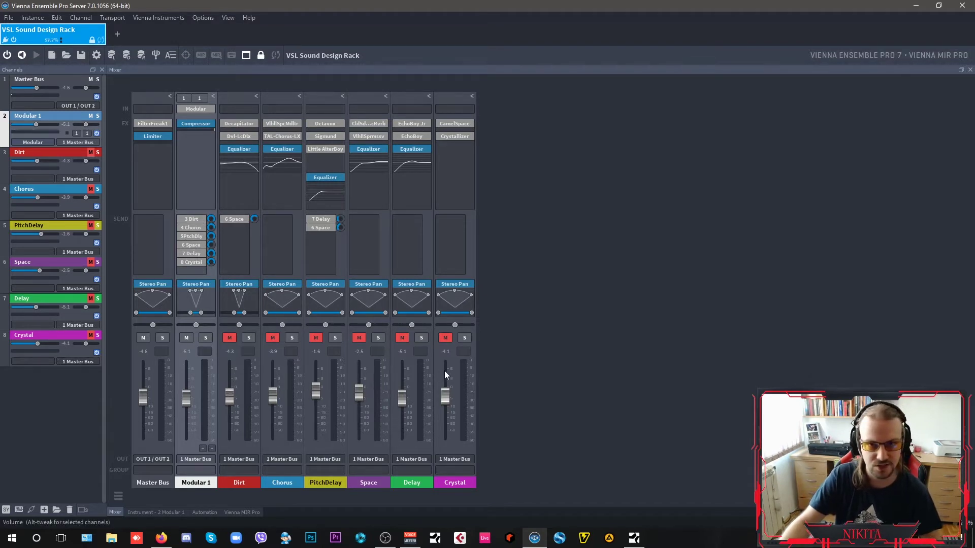
pyautogui.click(229, 338)
pyautogui.click(273, 338)
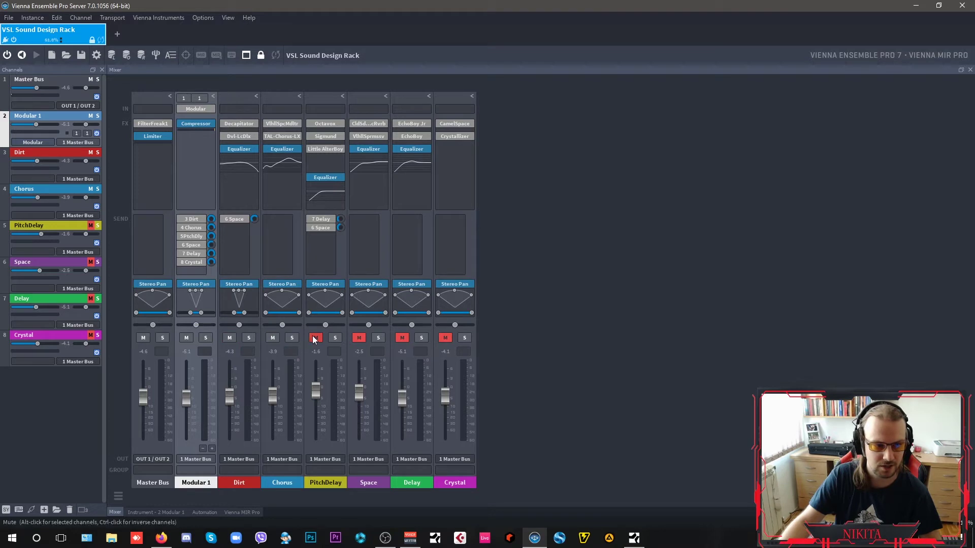
# Unmute PitchDelay and Space, then review Dirt's Devil-Loc Deluxe and equalizer windows
pyautogui.click(315, 338)
pyautogui.click(359, 337)
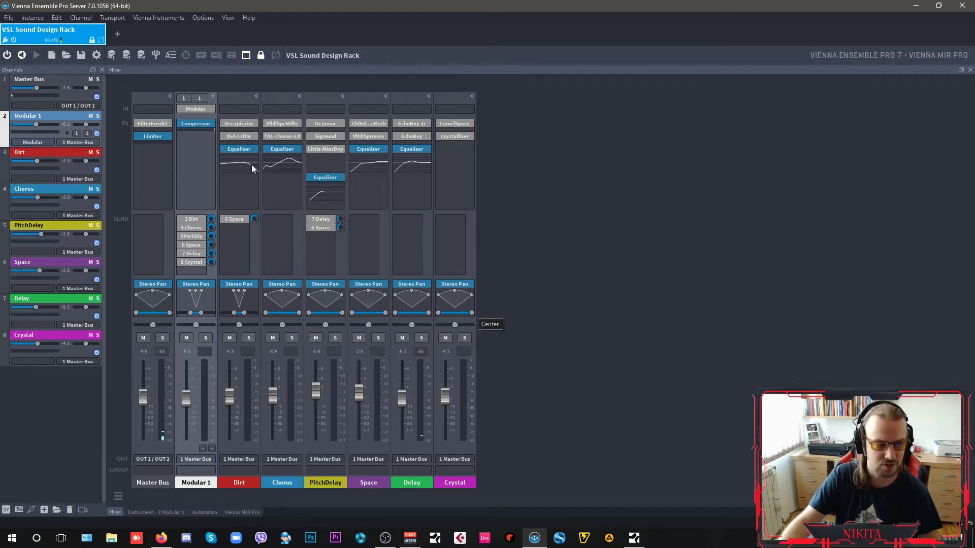
pyautogui.click(245, 137)
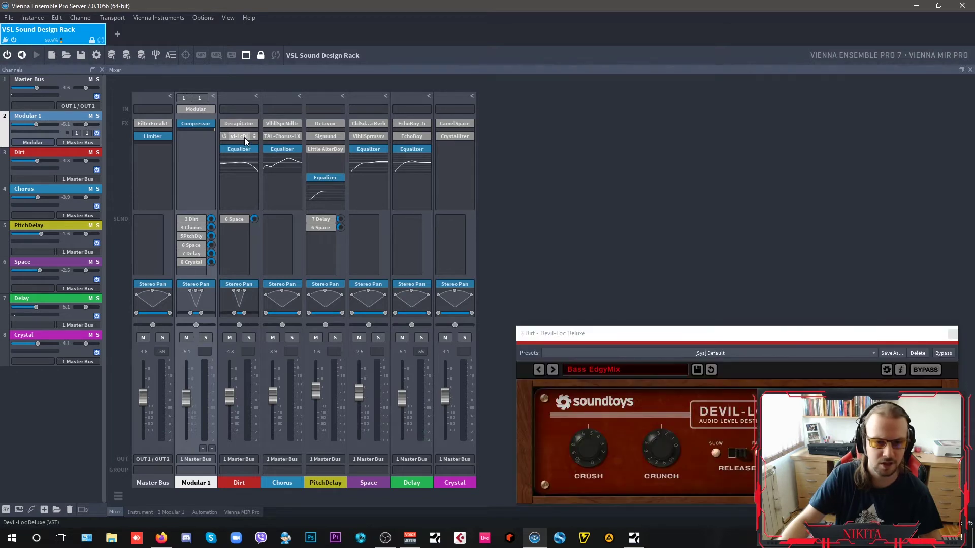
pyautogui.click(244, 137)
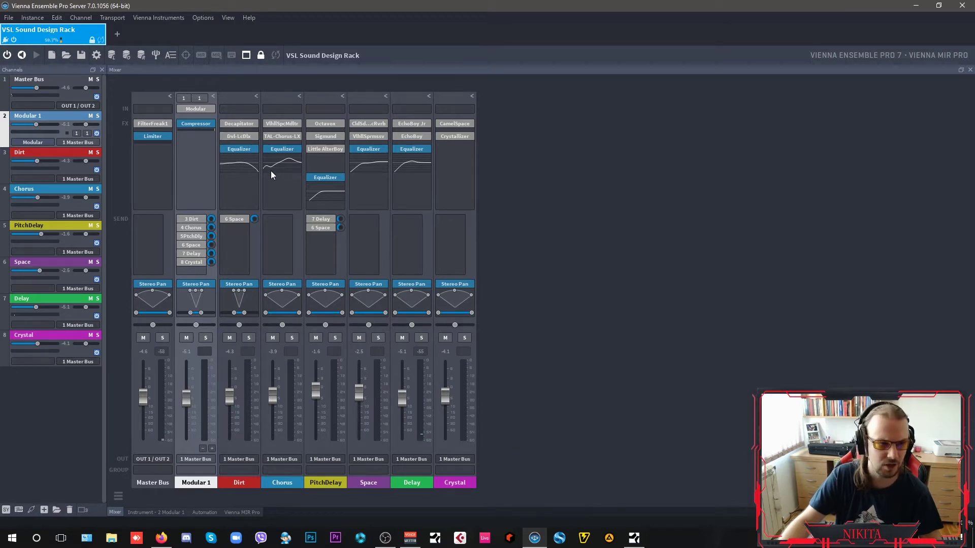
pyautogui.click(238, 150)
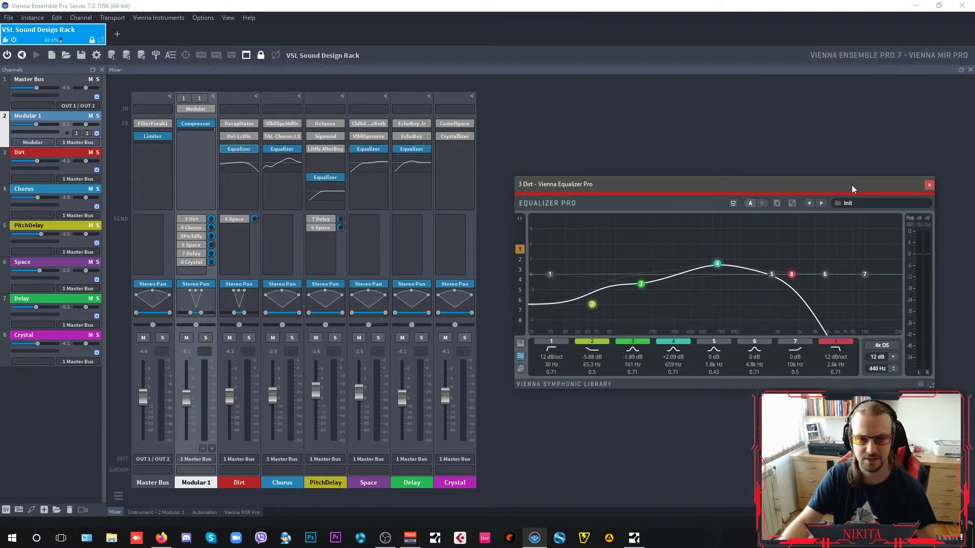
pyautogui.click(928, 184)
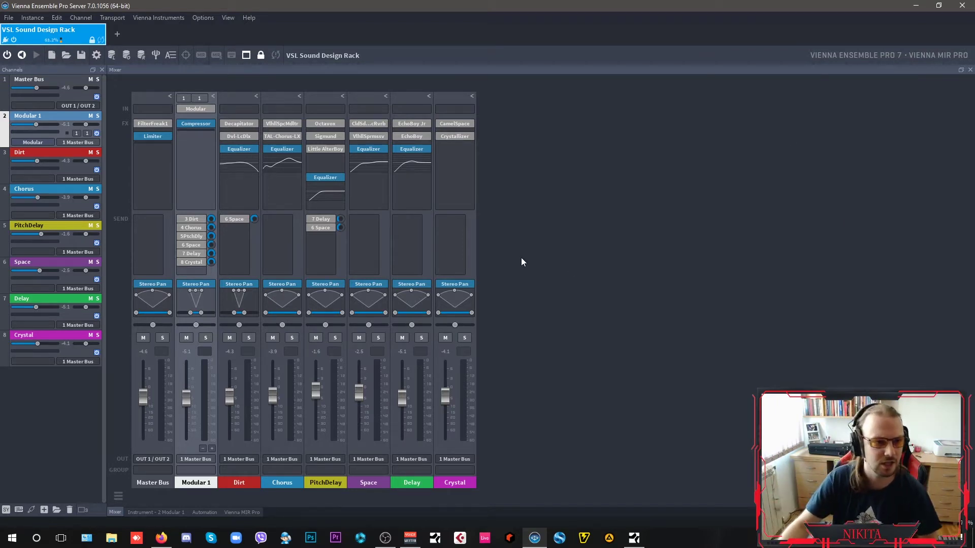
# Review Chorus's space modulator and TAL-Chorus-LX plus PitchDelay's Octavox effect windows
pyautogui.moveTo(270, 124)
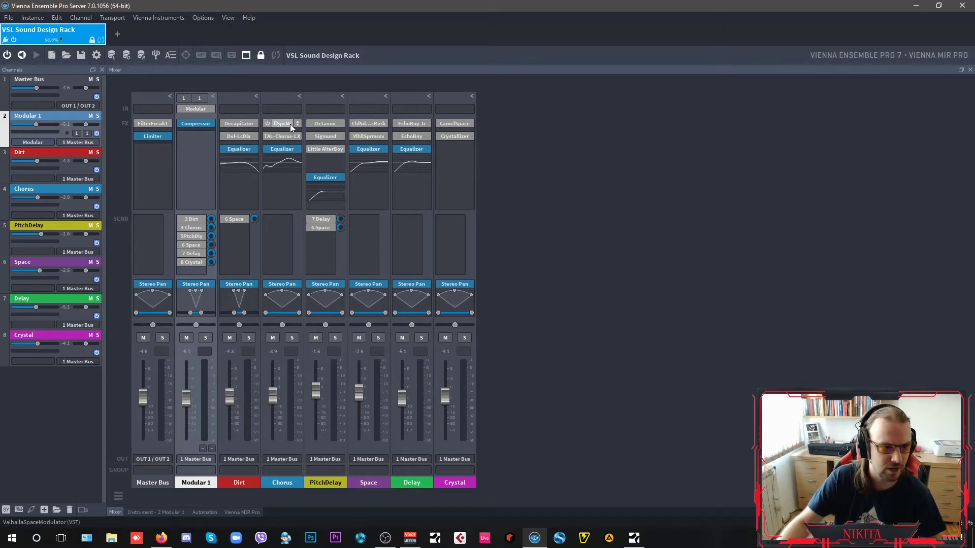
pyautogui.click(287, 124)
pyautogui.click(285, 124)
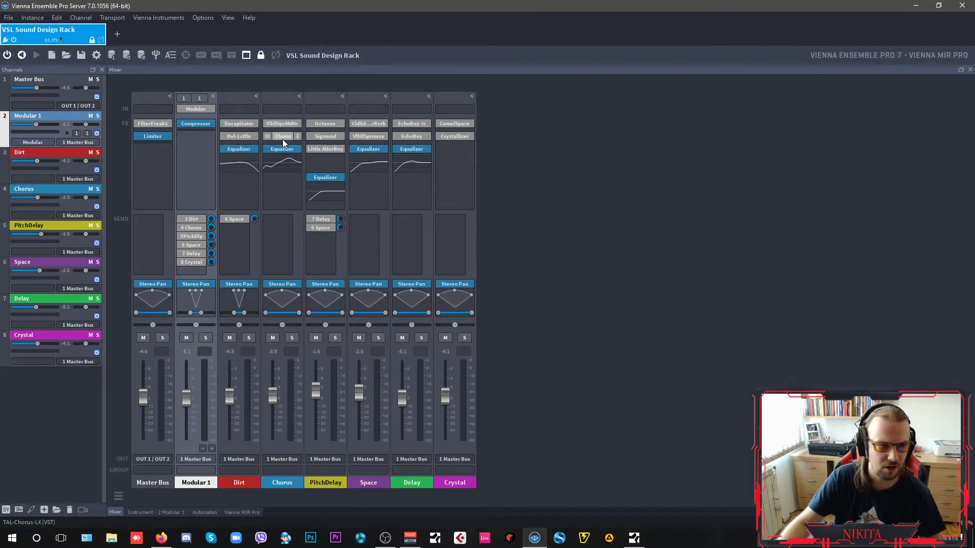
pyautogui.click(282, 137)
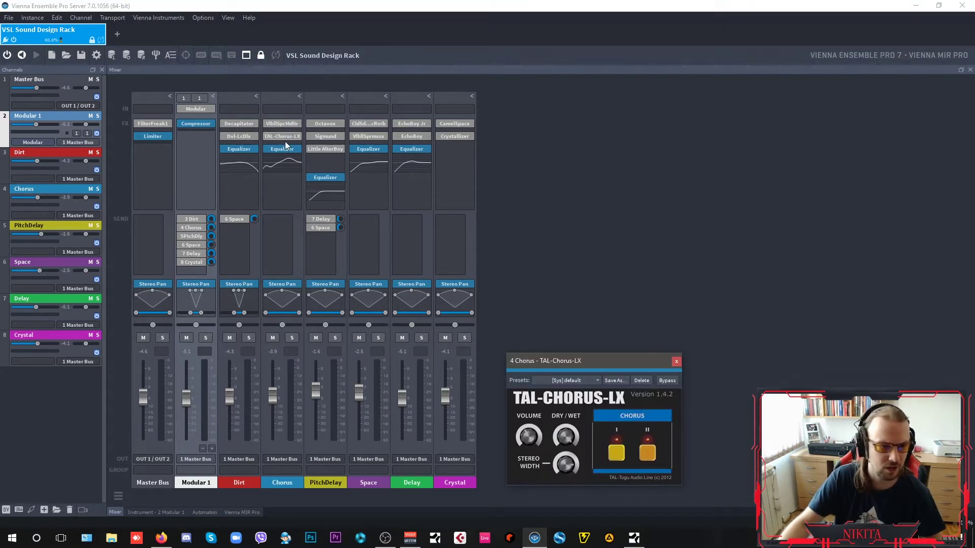
pyautogui.click(287, 136)
pyautogui.click(324, 123)
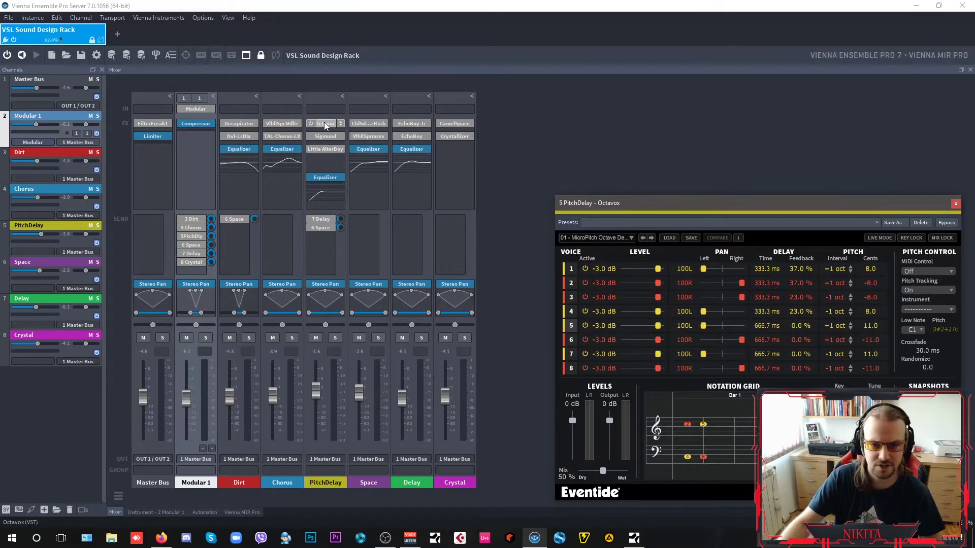
pyautogui.click(324, 124)
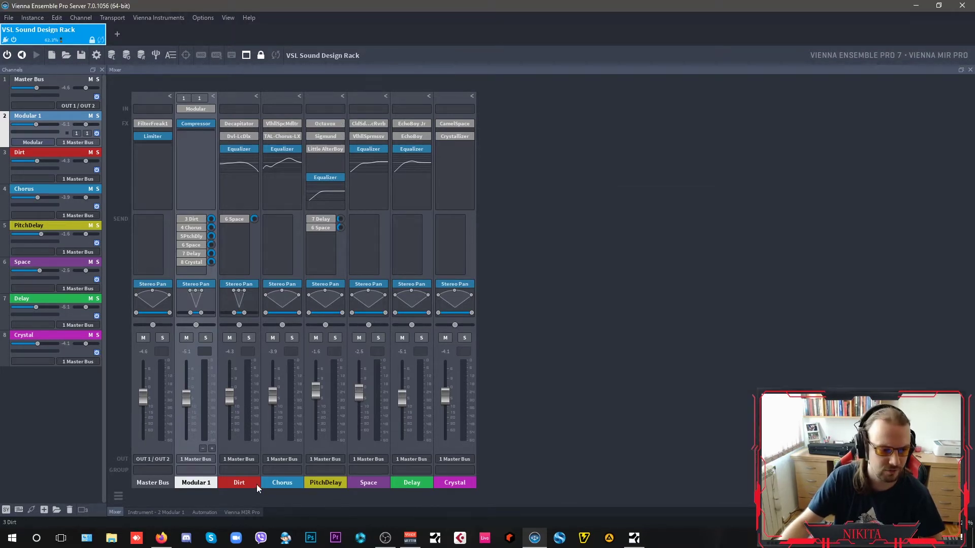
# Mute Chorus, PitchDelay, Space, Delay, Crystal and Dirt, leaving only Modular 1 audible
pyautogui.click(273, 338)
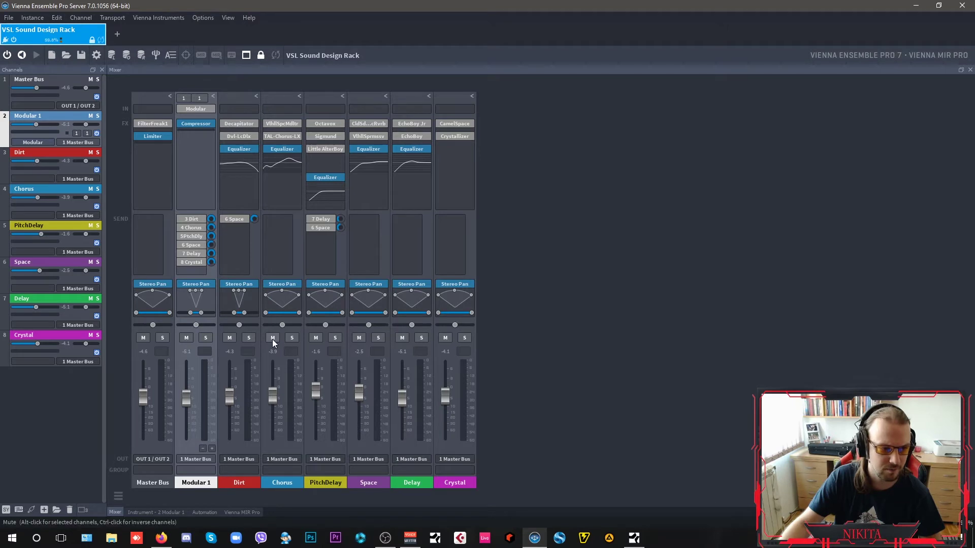
pyautogui.click(316, 337)
pyautogui.click(359, 337)
pyautogui.click(402, 338)
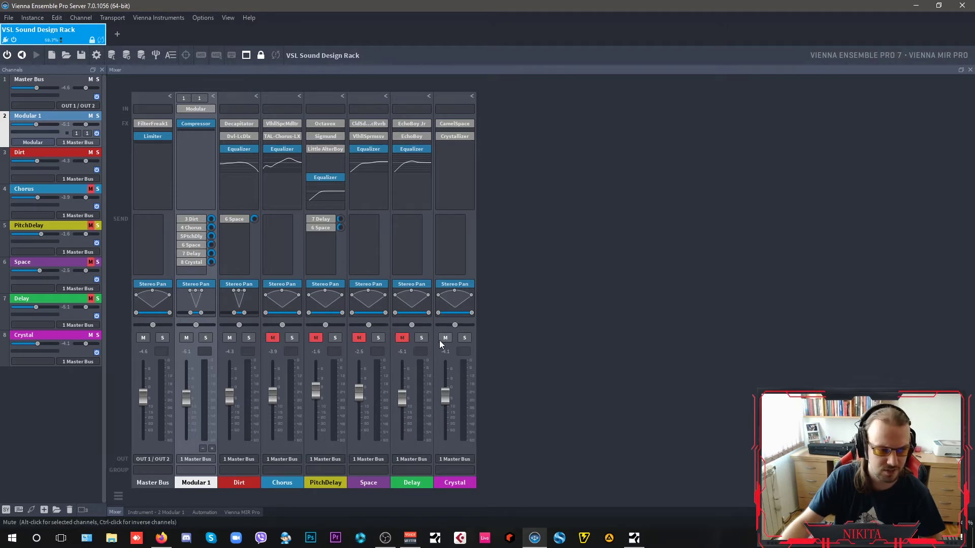
pyautogui.click(445, 337)
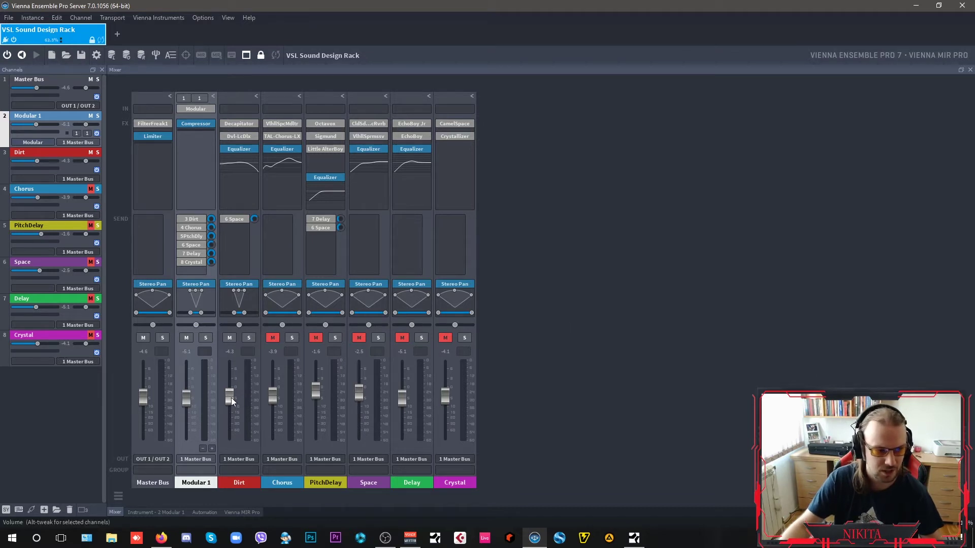
pyautogui.click(231, 338)
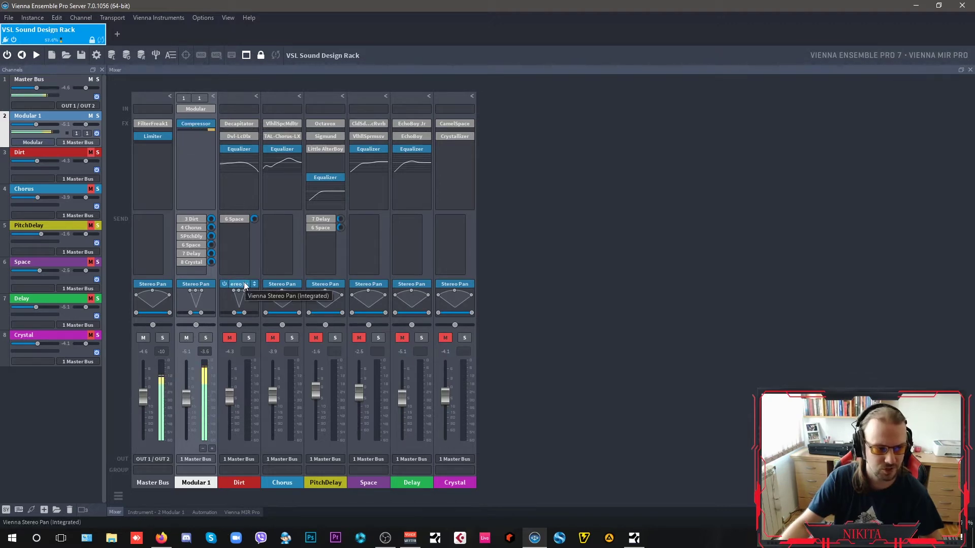
# Unmute Dirt, Chorus and PitchDelay one at a time to hear each effect
pyautogui.click(231, 338)
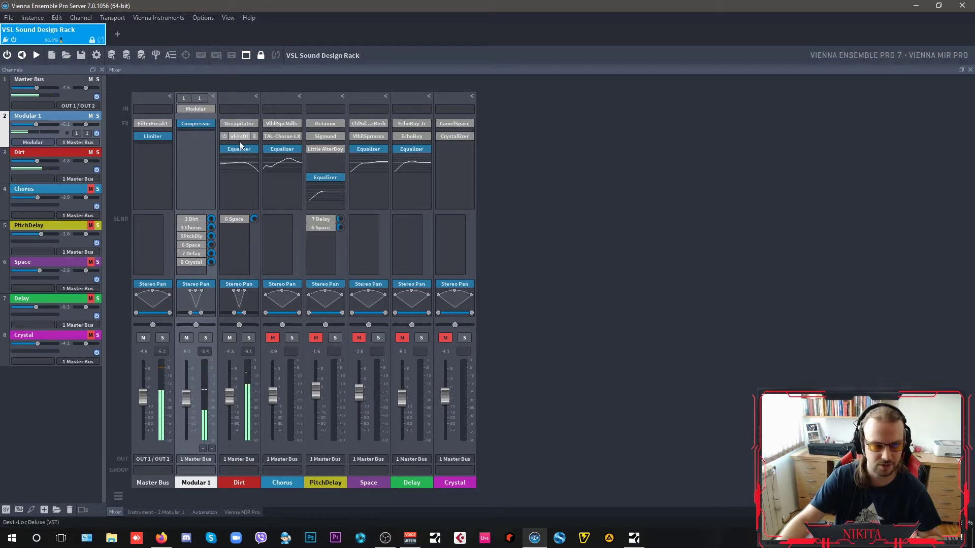
pyautogui.click(273, 338)
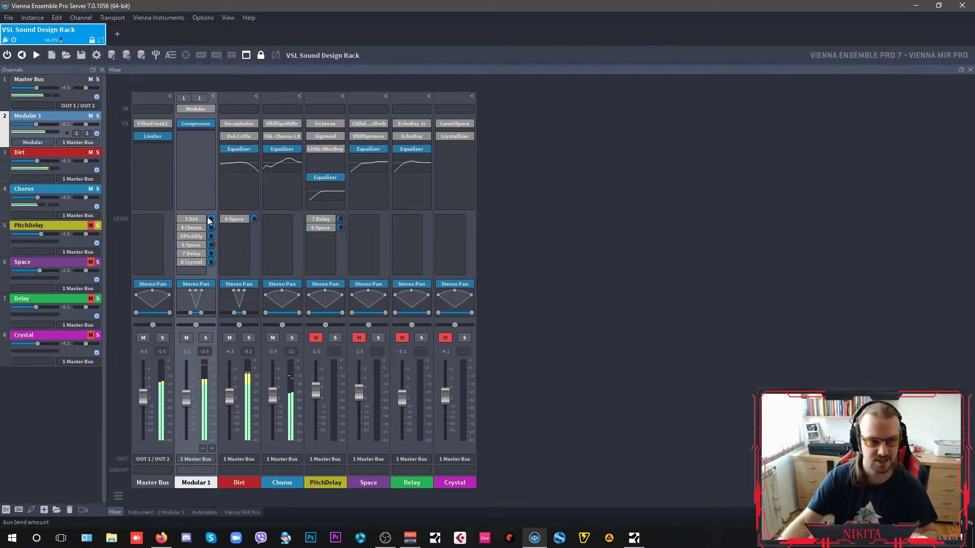
pyautogui.moveTo(196, 218)
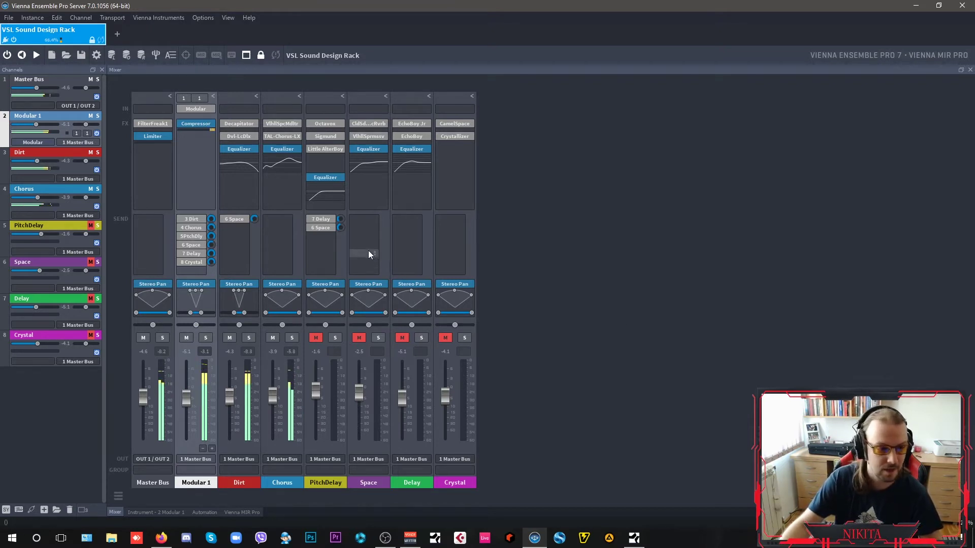
pyautogui.click(315, 338)
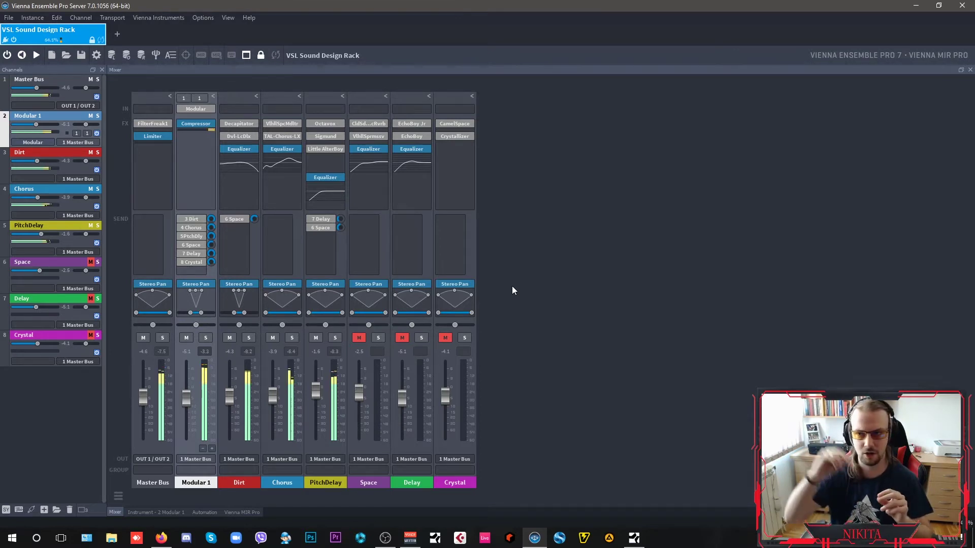
# Check PitchDelay's Octavox, then unmute Space and check its CloudSeed reverb
pyautogui.click(330, 124)
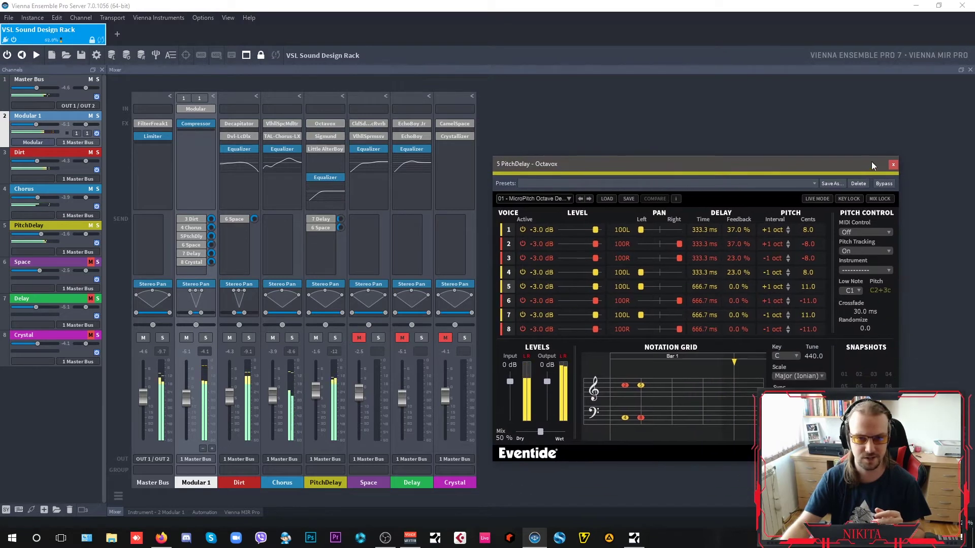
pyautogui.click(891, 165)
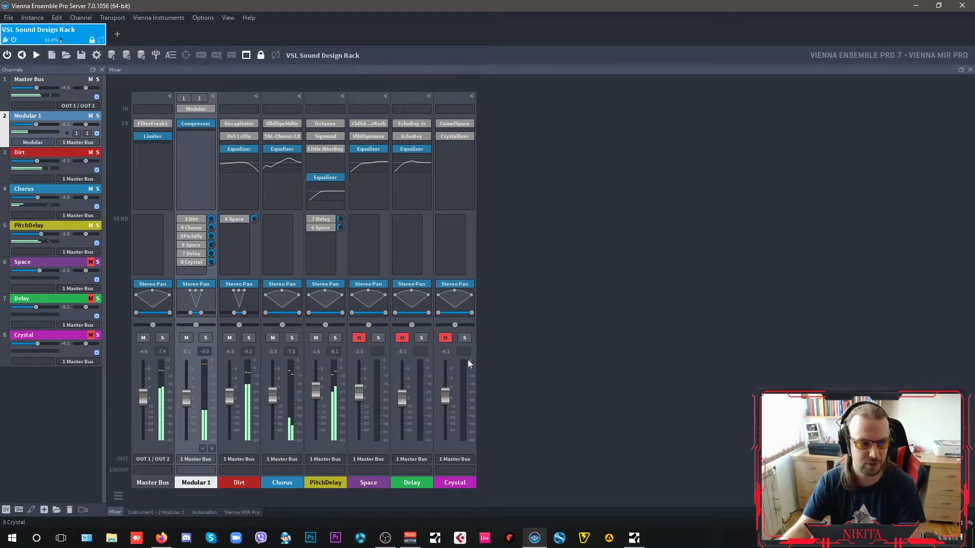
pyautogui.click(358, 337)
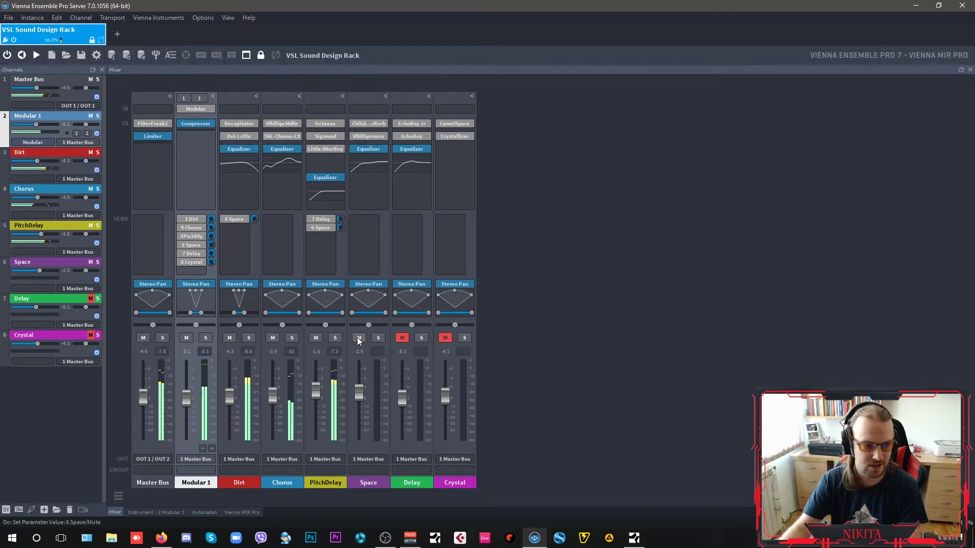
pyautogui.click(368, 123)
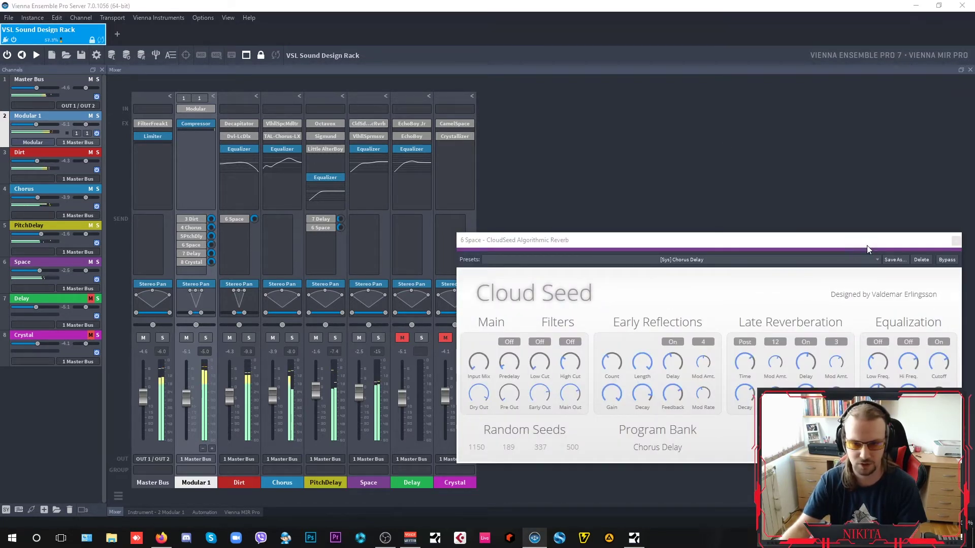
pyautogui.click(955, 241)
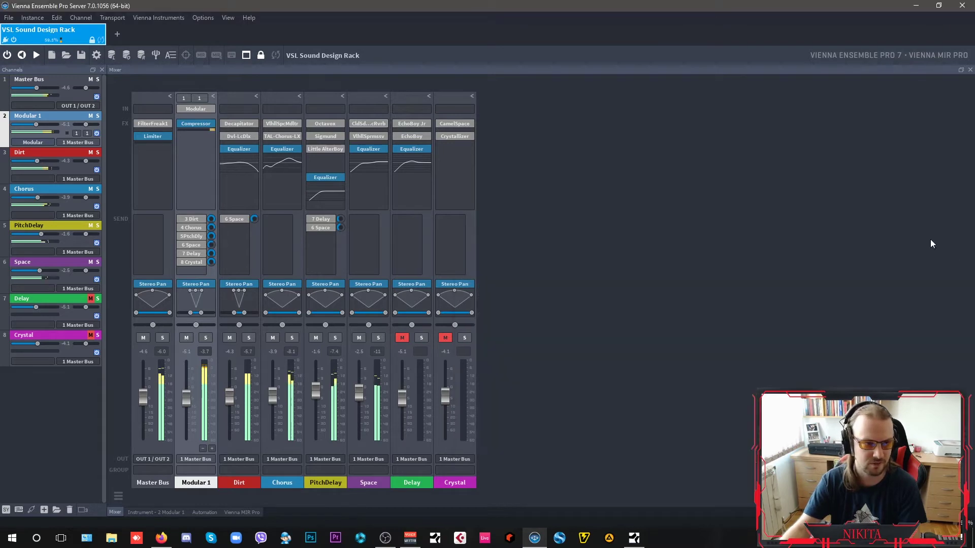
# Review Space's Valhalla Supermassive and equalizer windows, then unmute the Delay channel
pyautogui.click(367, 136)
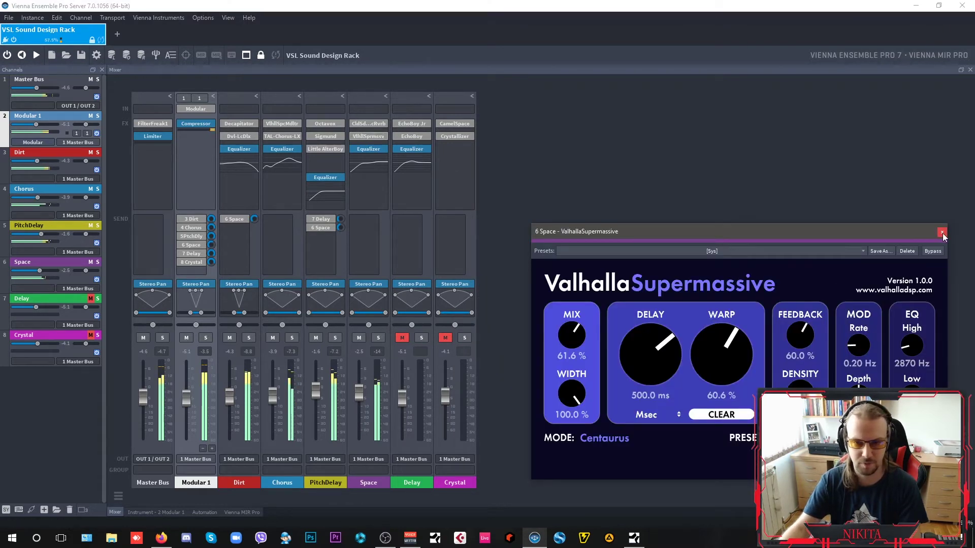
pyautogui.click(942, 233)
pyautogui.click(369, 149)
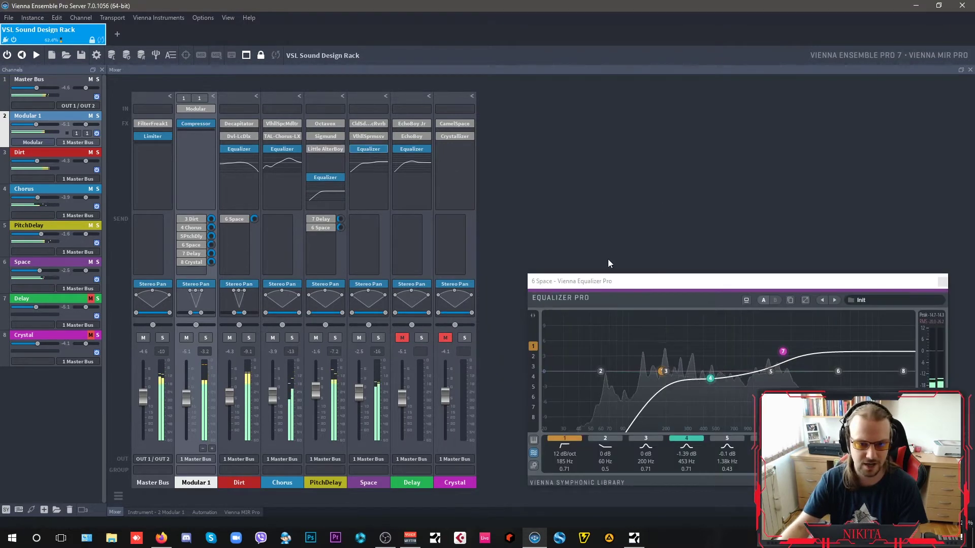
pyautogui.click(940, 283)
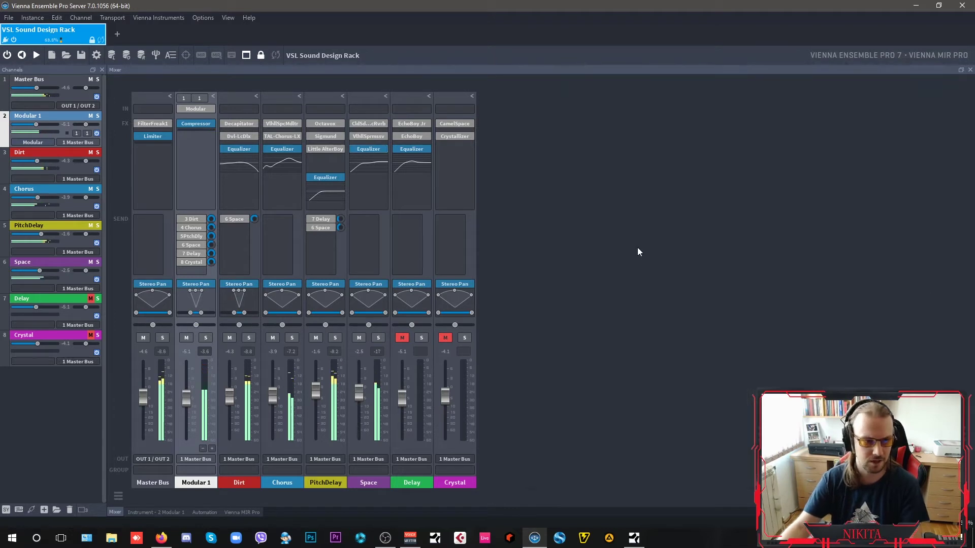
pyautogui.click(402, 338)
# Review the Delay channel's EchoBoy Jr. and EchoBoy plugin windows
pyautogui.click(409, 124)
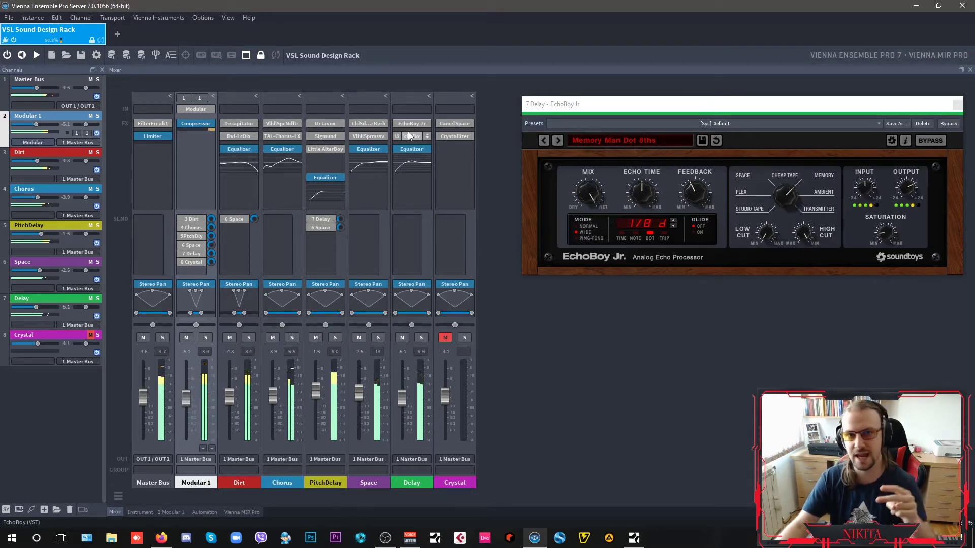
pyautogui.click(411, 136)
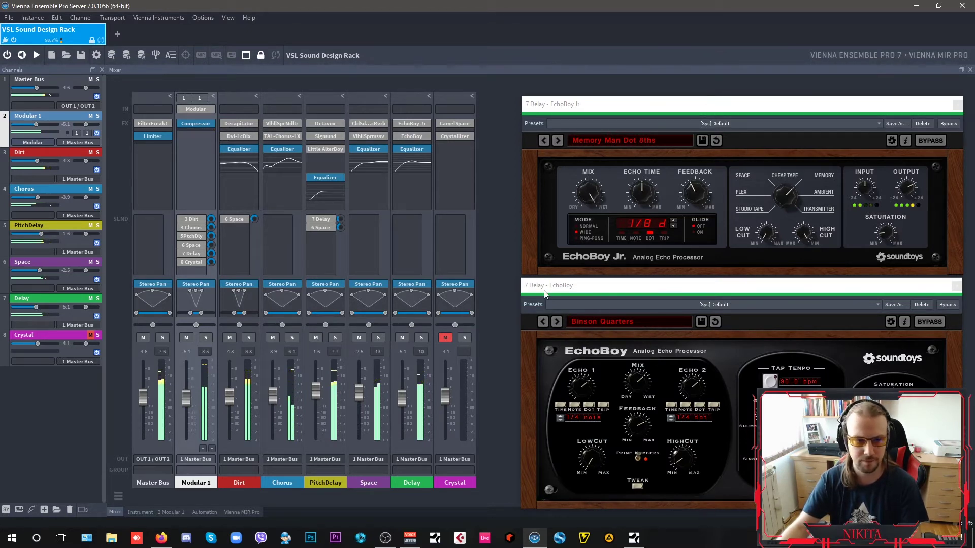
pyautogui.click(958, 104)
pyautogui.click(956, 285)
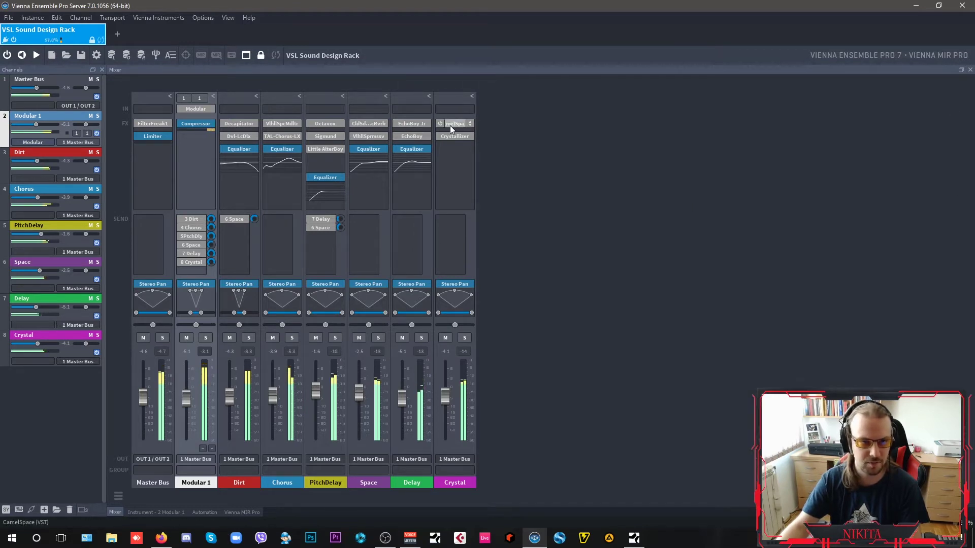
# Check Crystal's CamelSpace and Crystallizer plugins, then mute the Master Bus
pyautogui.click(451, 124)
pyautogui.click(452, 124)
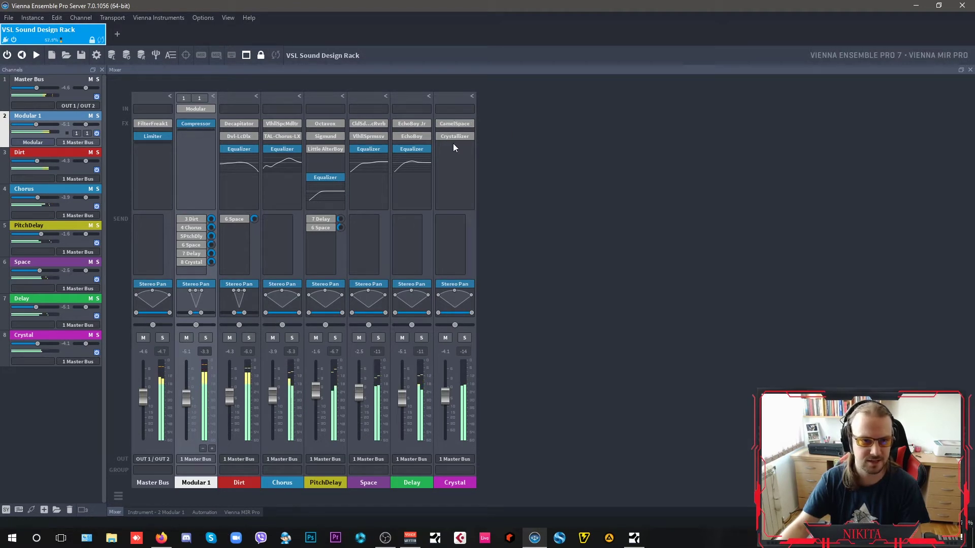
pyautogui.click(454, 136)
pyautogui.click(455, 136)
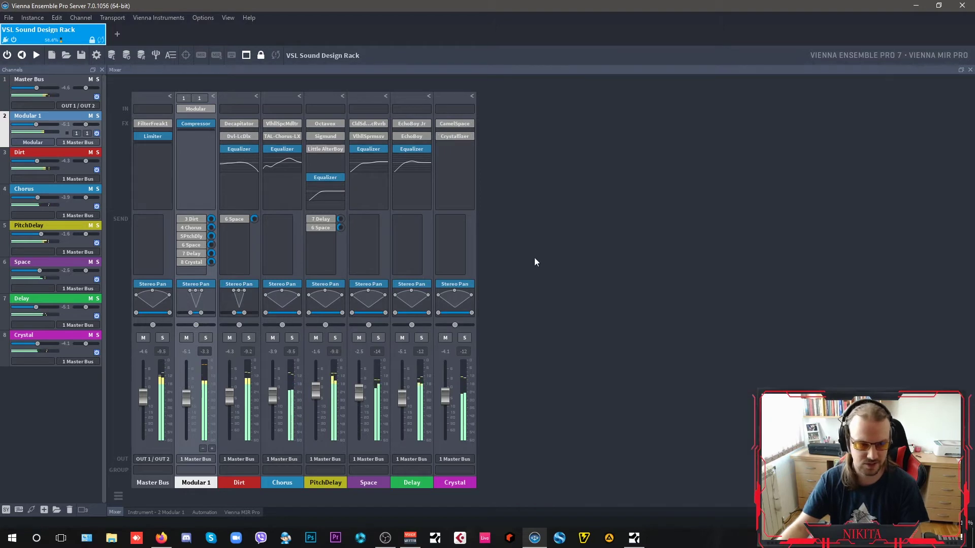
pyautogui.click(143, 338)
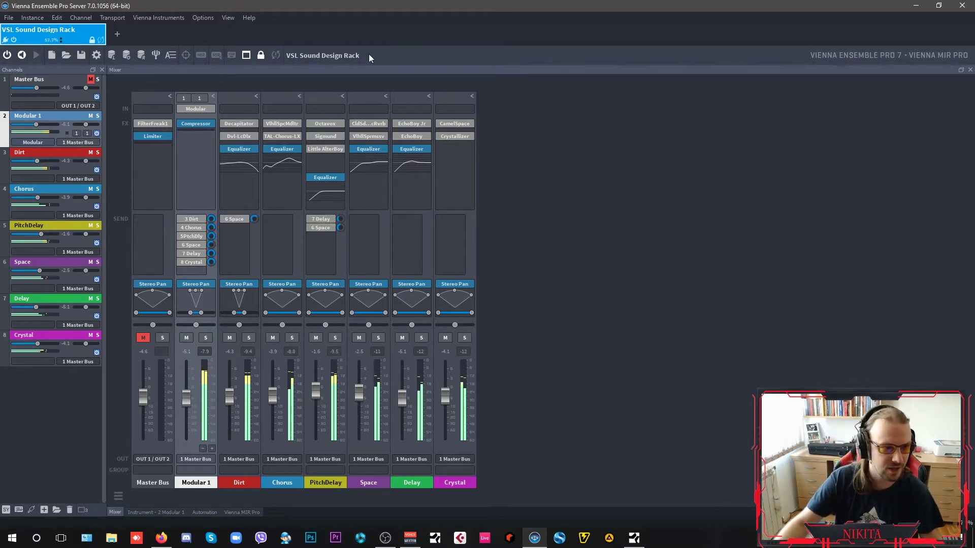
# Clear all parameter automation entries, then show the nine MIDI CC mappings, including CC 1 to FilterFreak1 Frequency
pyautogui.click(173, 512)
pyautogui.click(204, 511)
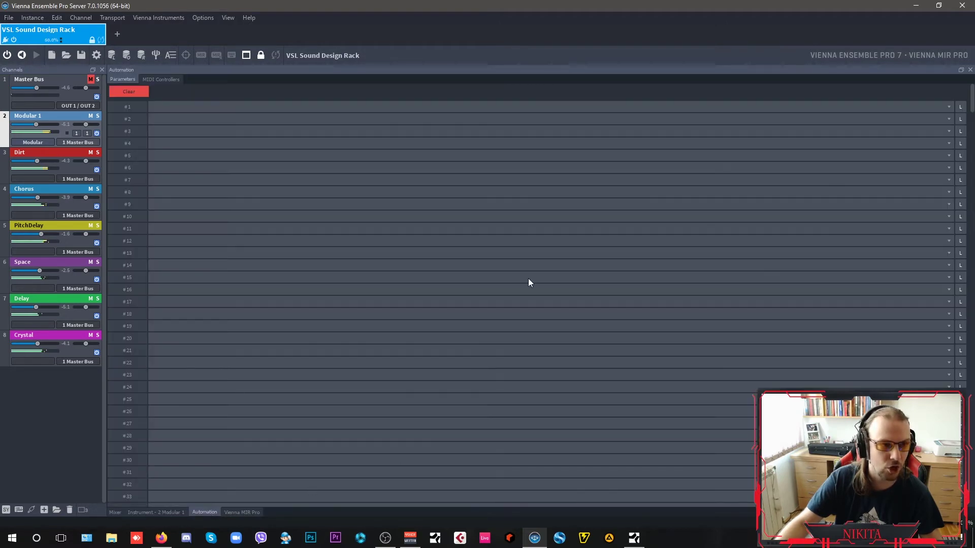
pyautogui.click(133, 93)
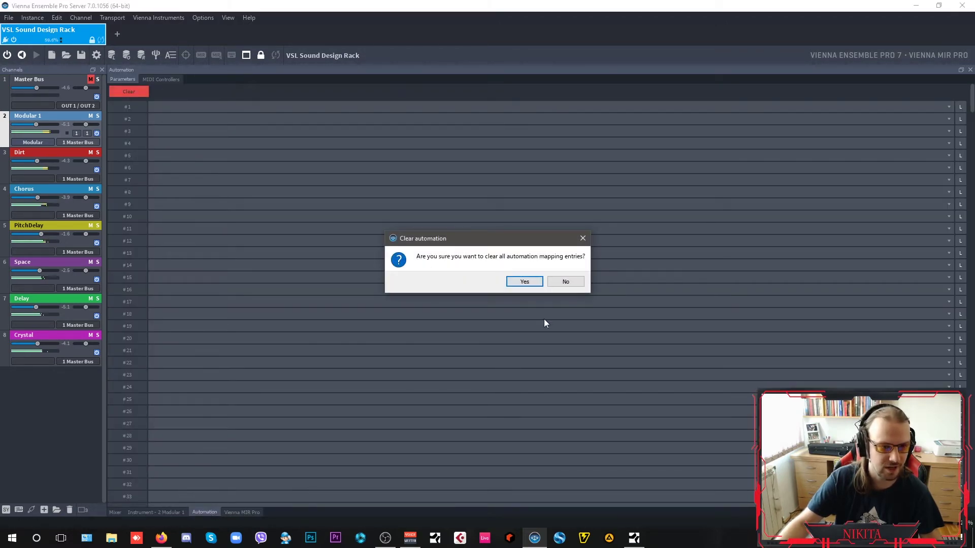
pyautogui.click(523, 281)
pyautogui.click(152, 79)
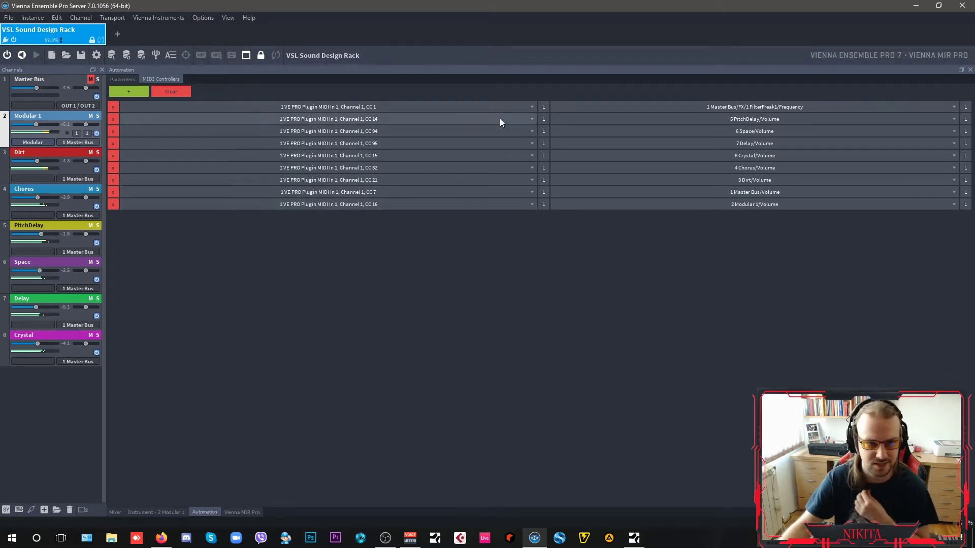
pyautogui.click(531, 108)
pyautogui.moveTo(586, 134)
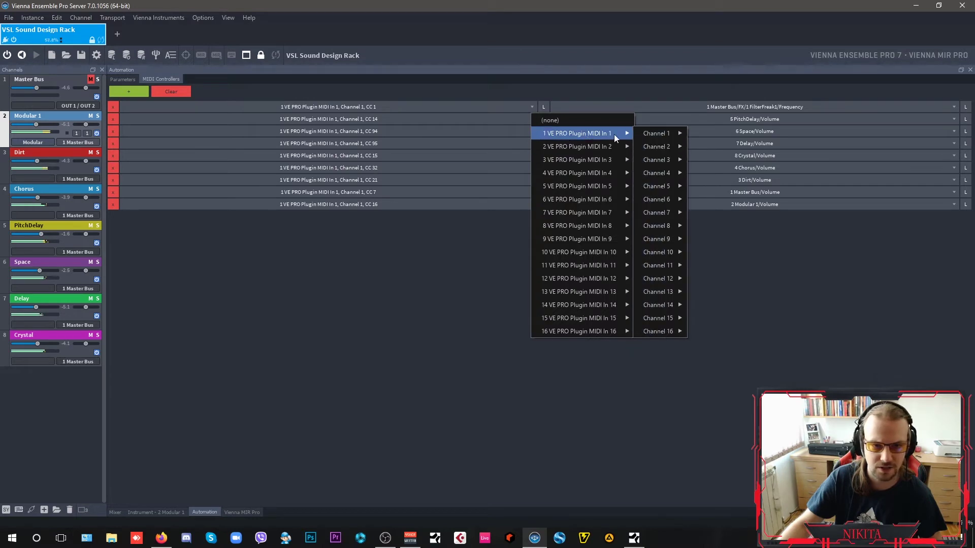
pyautogui.moveTo(664, 134)
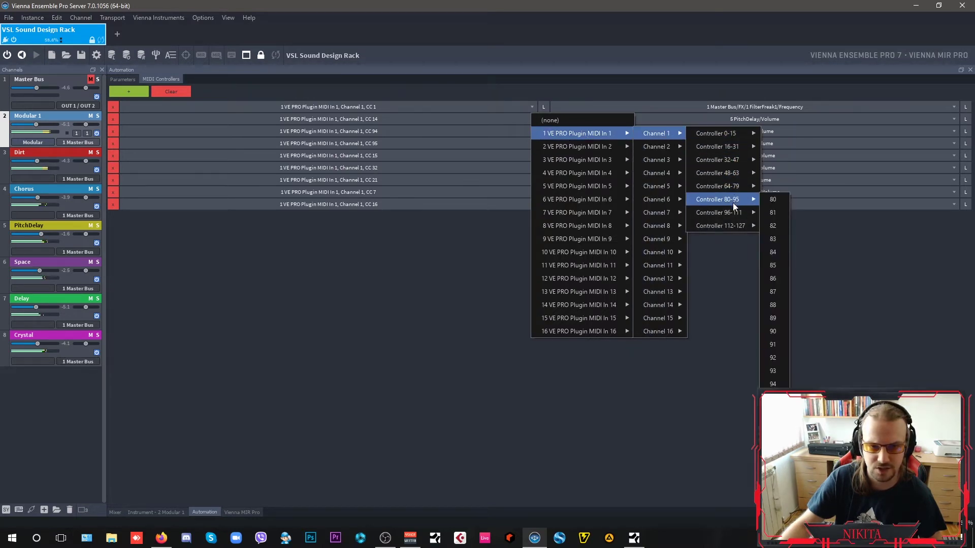
pyautogui.moveTo(730, 226)
pyautogui.press('Escape')
pyautogui.press('Escape')
pyautogui.press('Escape')
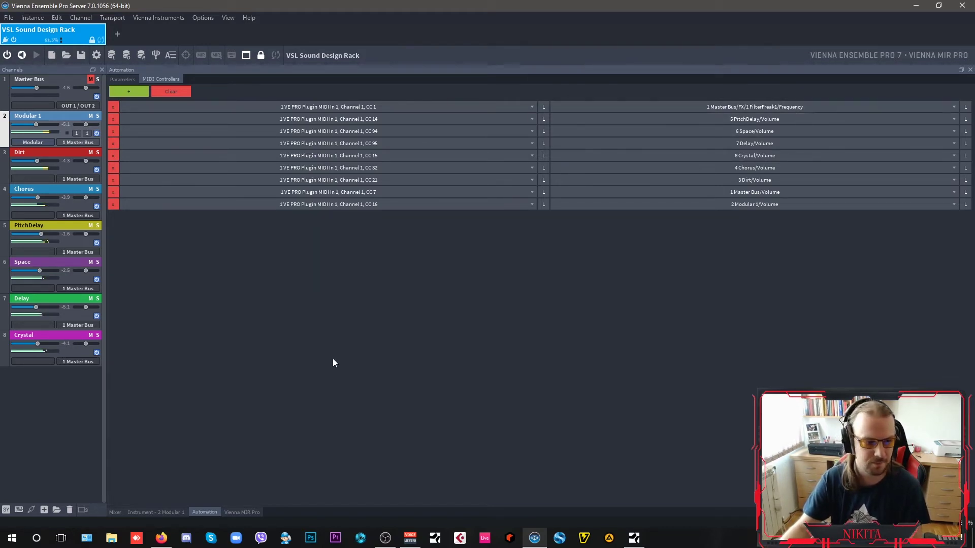
pyautogui.click(110, 512)
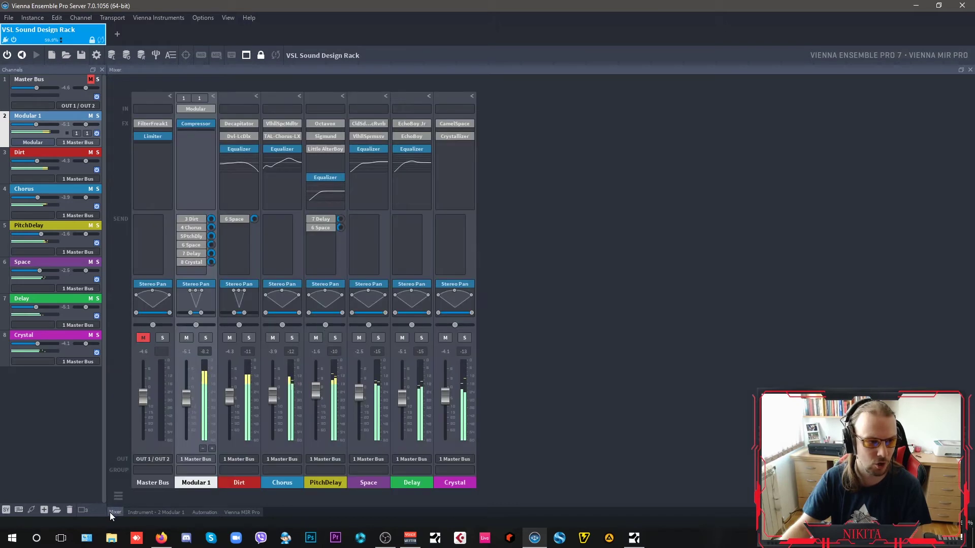
pyautogui.click(148, 123)
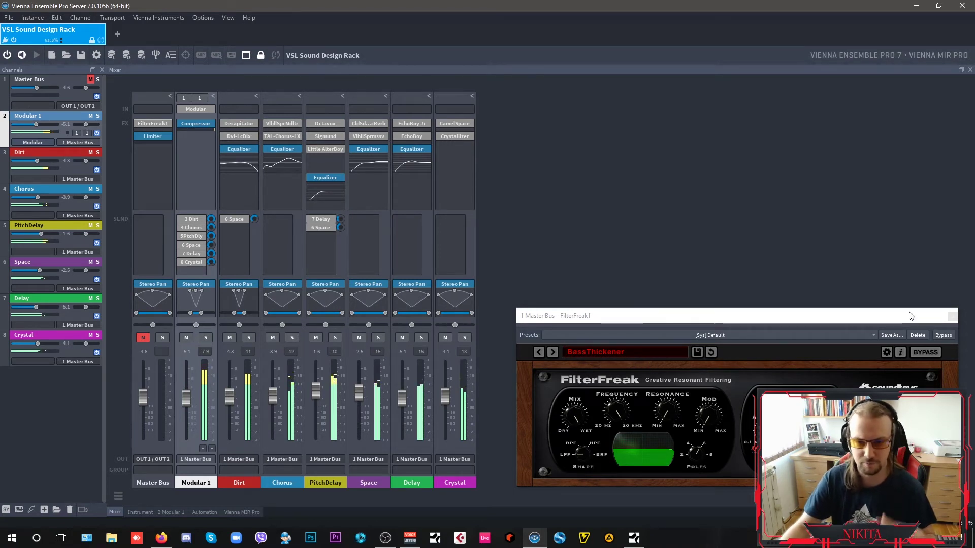
pyautogui.click(952, 316)
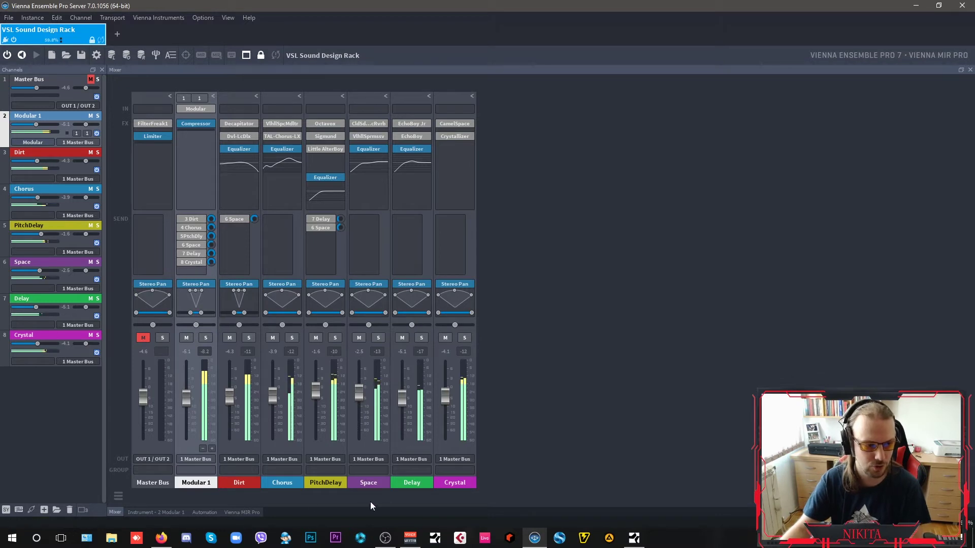
pyautogui.click(205, 513)
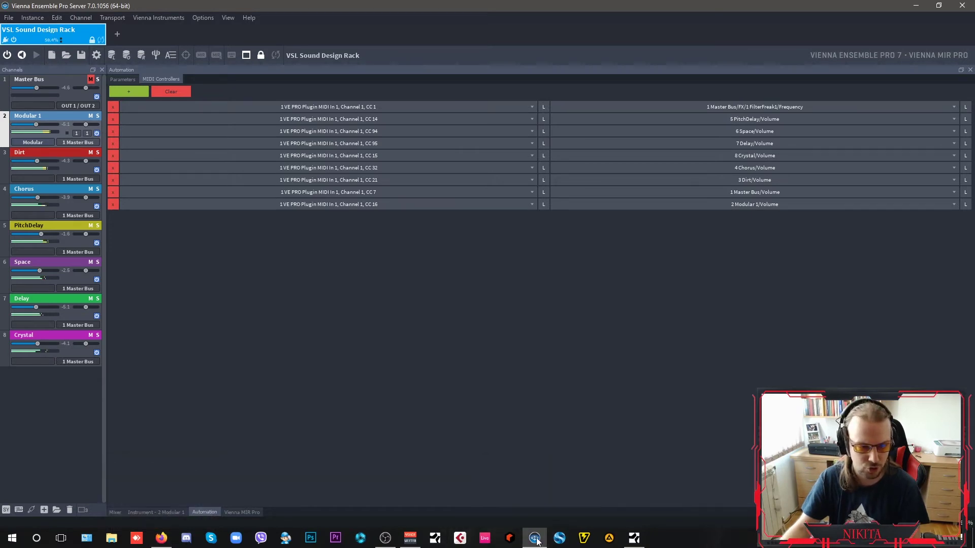
# Check the MIDI controller mappings, return to the channel mixer and unmute the Master Bus
pyautogui.click(115, 512)
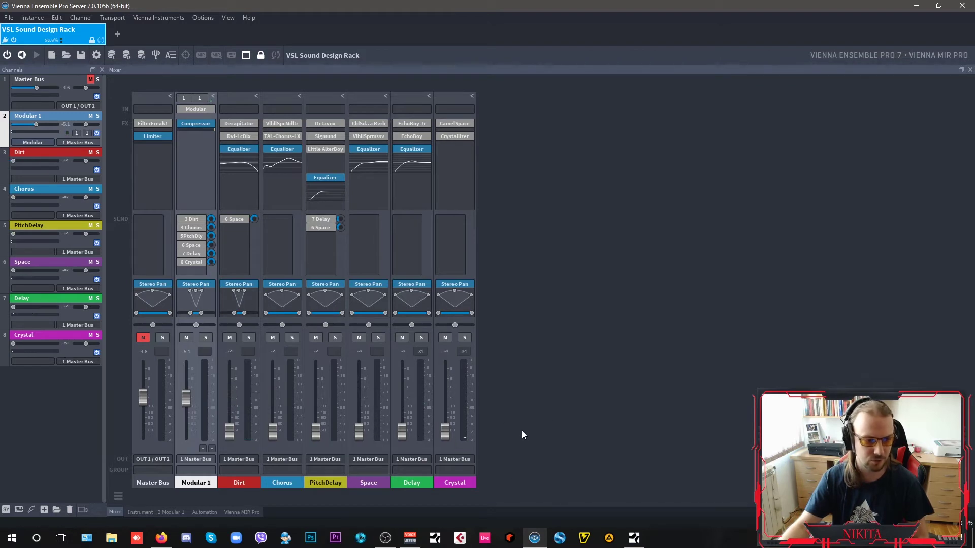
pyautogui.click(203, 513)
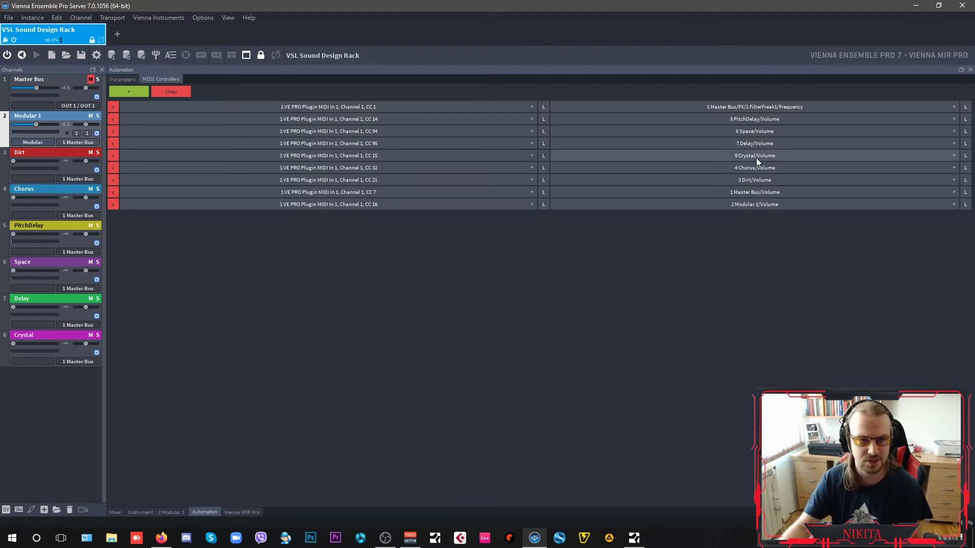
pyautogui.click(119, 512)
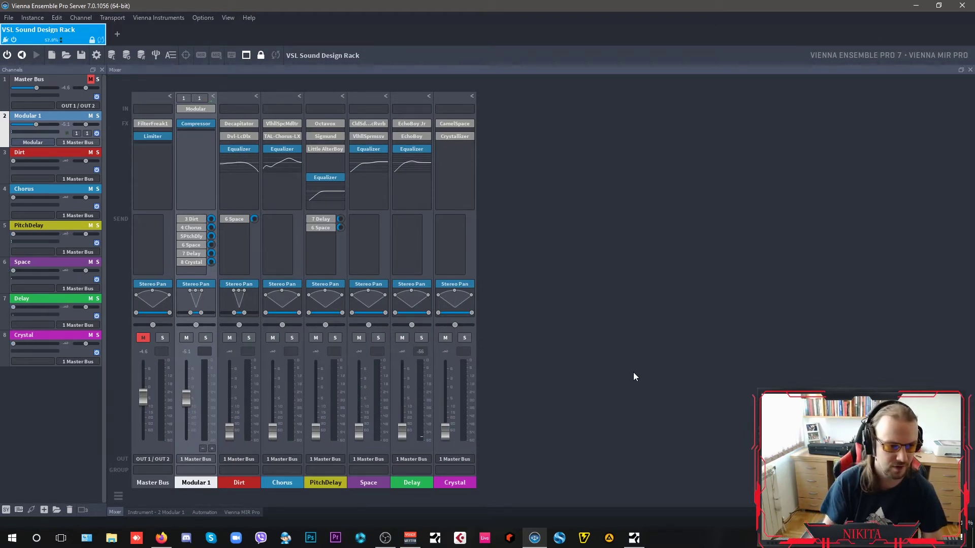
pyautogui.click(145, 339)
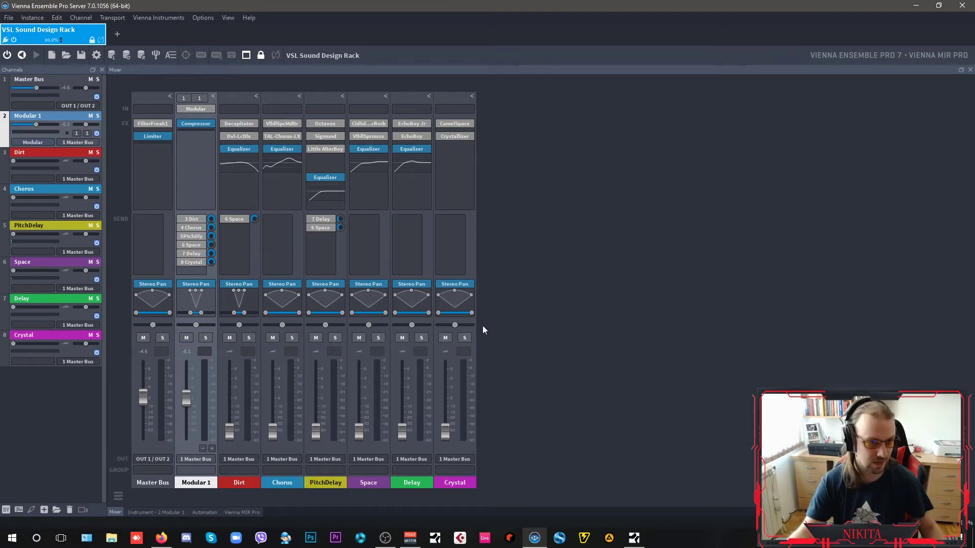
# Revert Master Bus FilterFreak1 to its BassThickener preset after a frequency tweak, and check the Studio One session
pyautogui.click(144, 125)
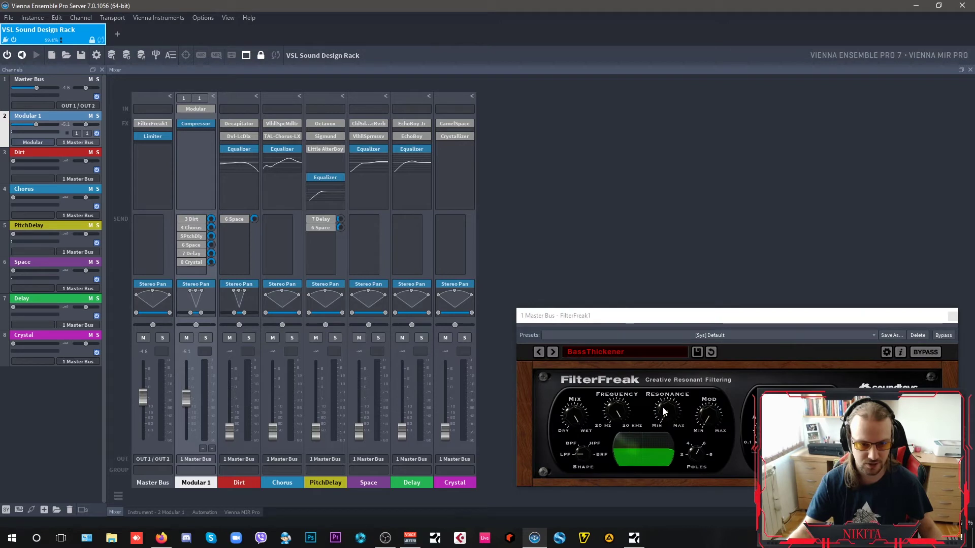
pyautogui.moveTo(625, 413); pyautogui.dragTo(684, 247)
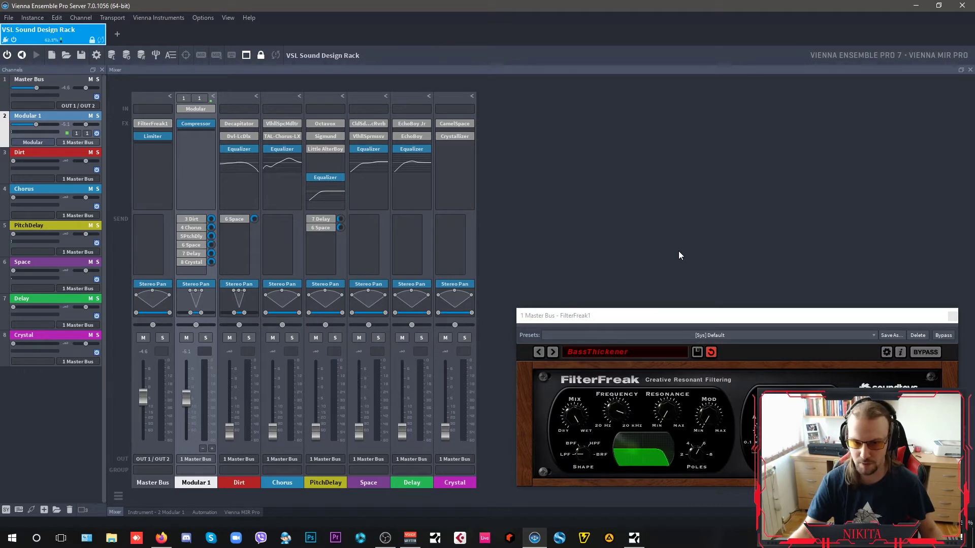
pyautogui.hotkey('ctrl', 'z')
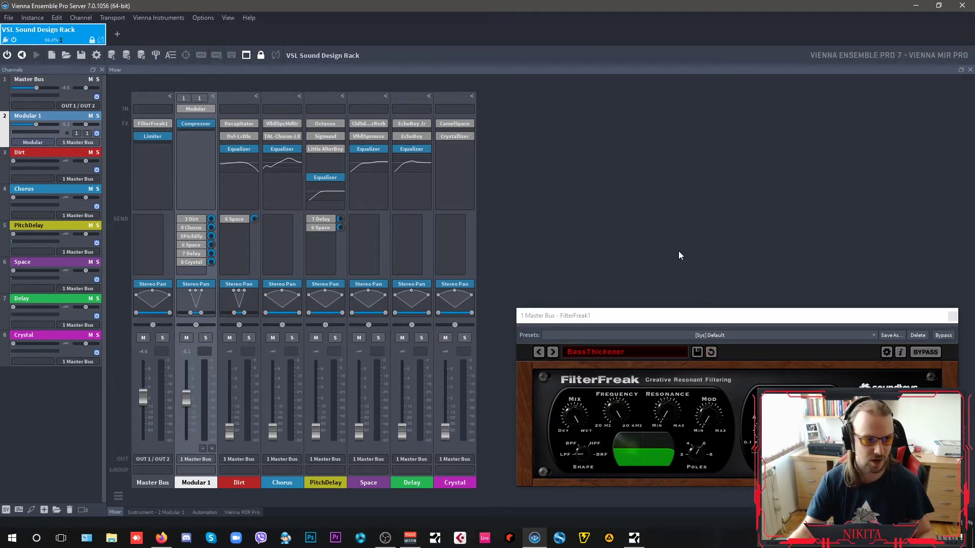
pyautogui.click(633, 538)
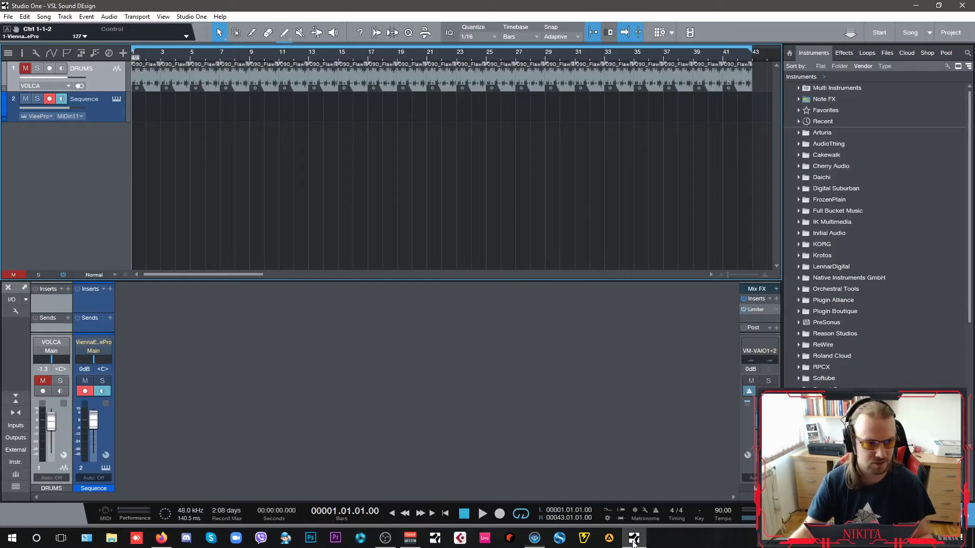
pyautogui.click(533, 537)
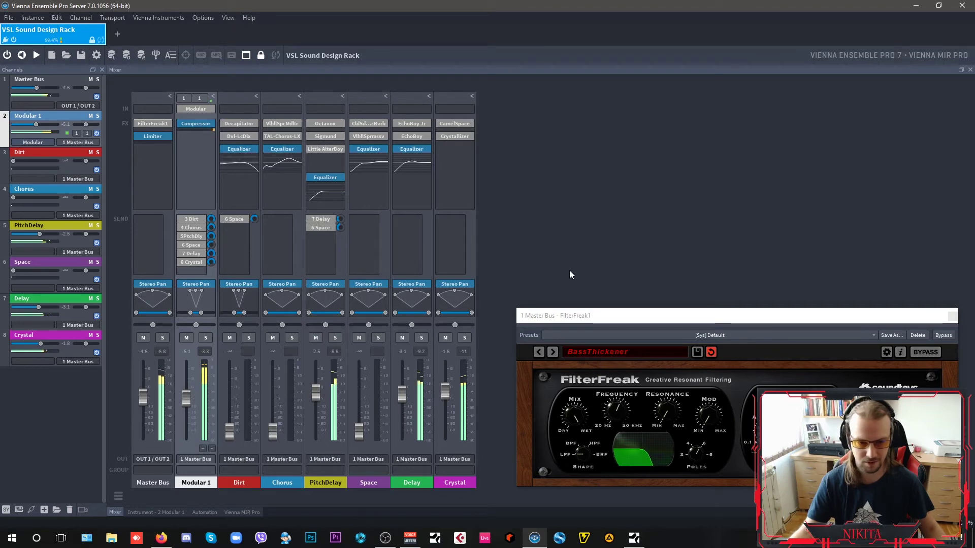
# Bring Studio One's 'VSL Sound DEsign' song to the front to check playback
pyautogui.click(637, 541)
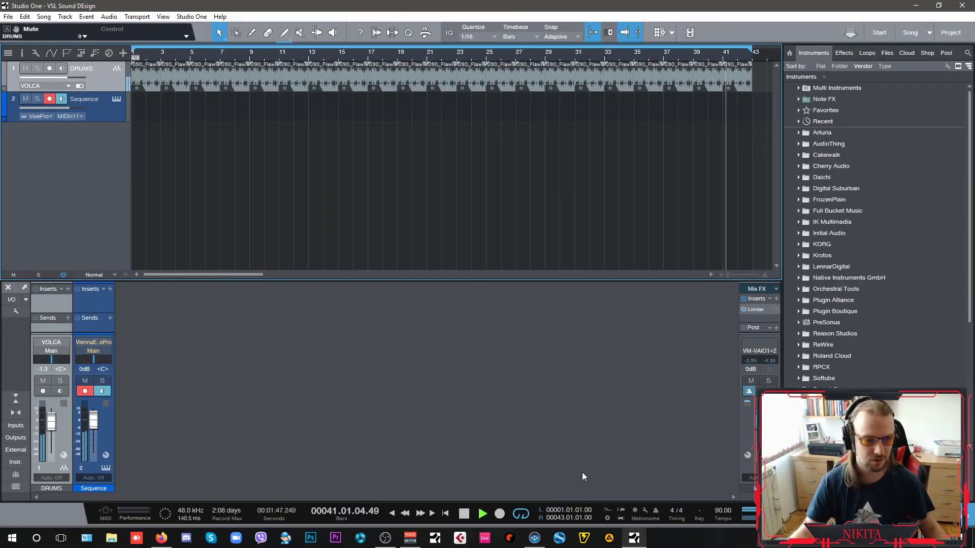
pyautogui.click(534, 539)
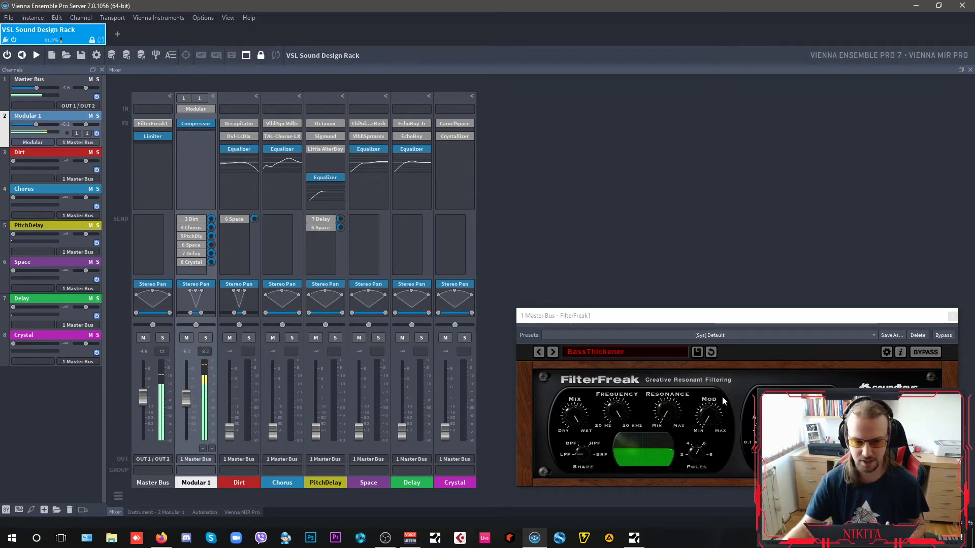
pyautogui.click(153, 135)
# Move the Master Bus limiter window above FilterFreak and sweep FilterFreak's frequency up and down
pyautogui.moveTo(769, 295); pyautogui.dragTo(758, 105)
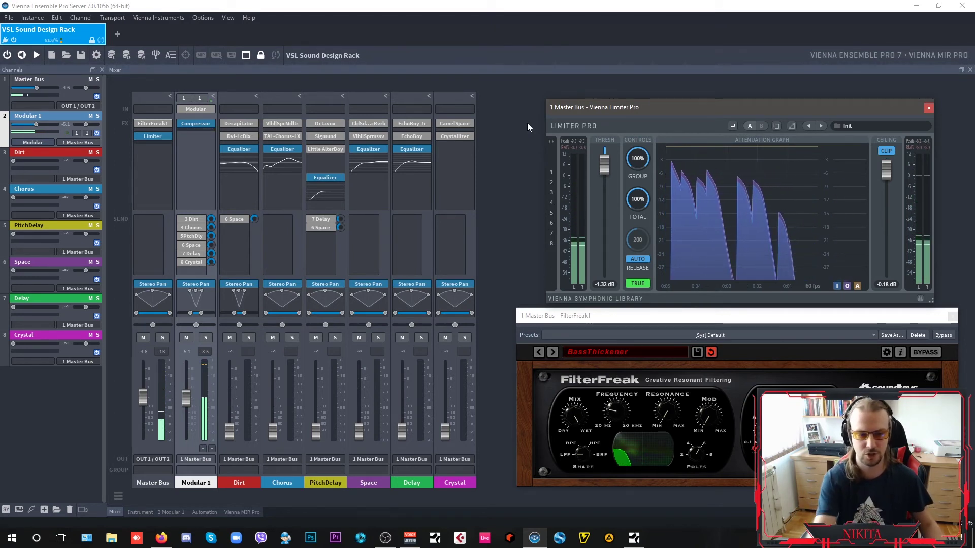
pyautogui.scroll(5, 617, 410)
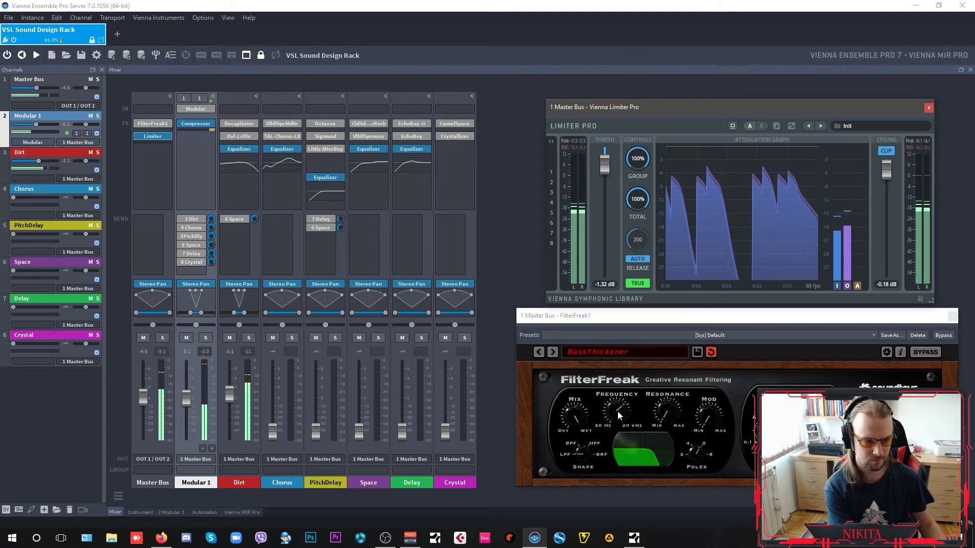
pyautogui.scroll(-4, 618, 412)
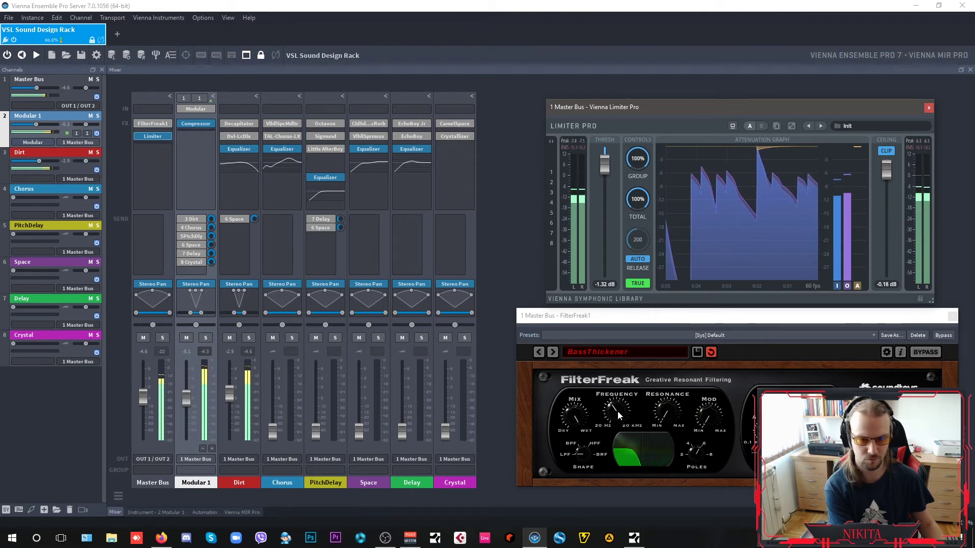
pyautogui.scroll(4, 617, 411)
pyautogui.scroll(3, 618, 412)
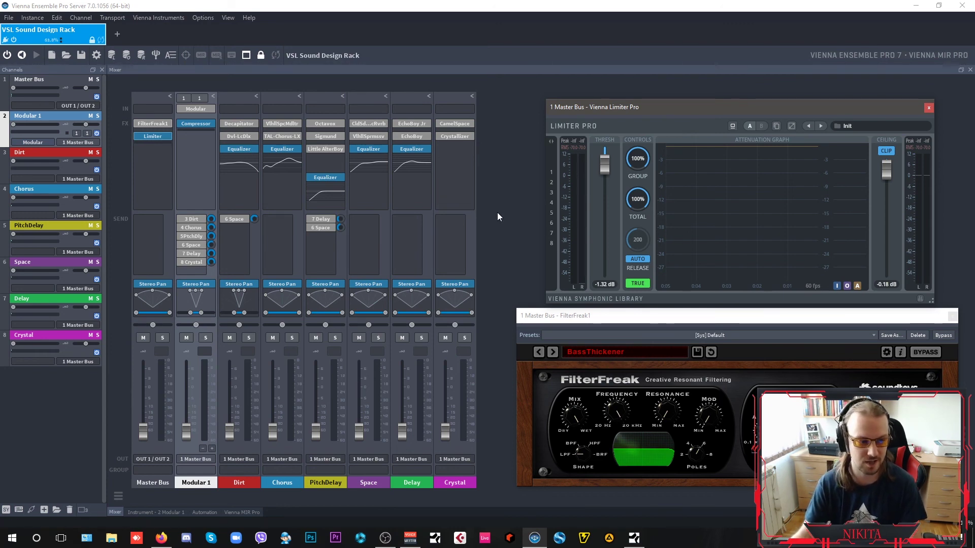
# View the Softube Modular editor, close the Limiter Pro and FilterFreak1 windows, and return to the mixer
pyautogui.click(202, 110)
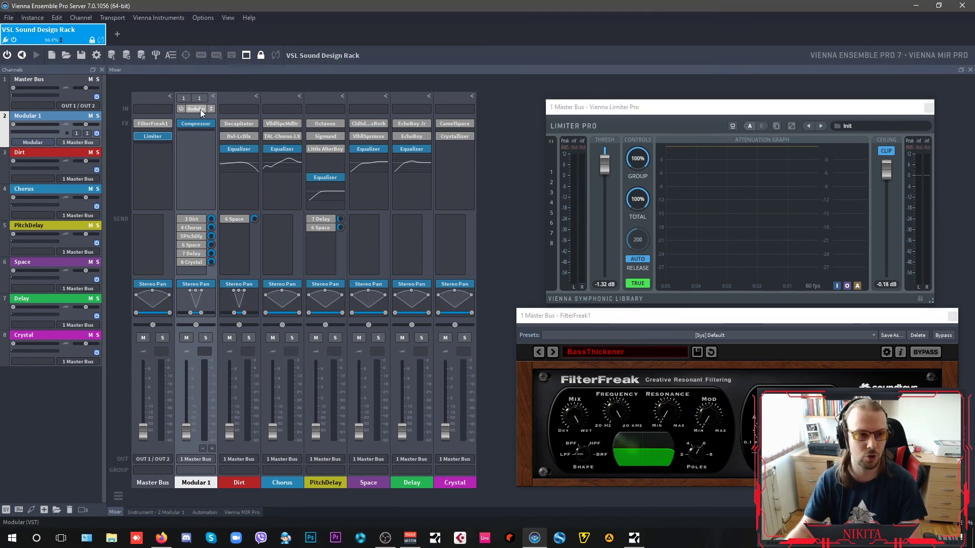
pyautogui.click(200, 109)
pyautogui.click(928, 108)
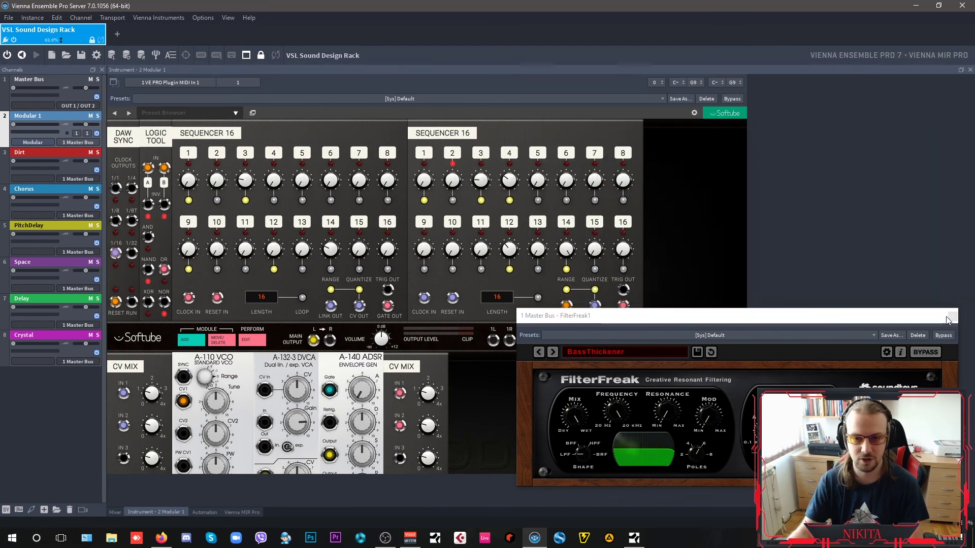
pyautogui.click(951, 316)
pyautogui.scroll(-2, 607, 404)
pyautogui.scroll(2, 608, 406)
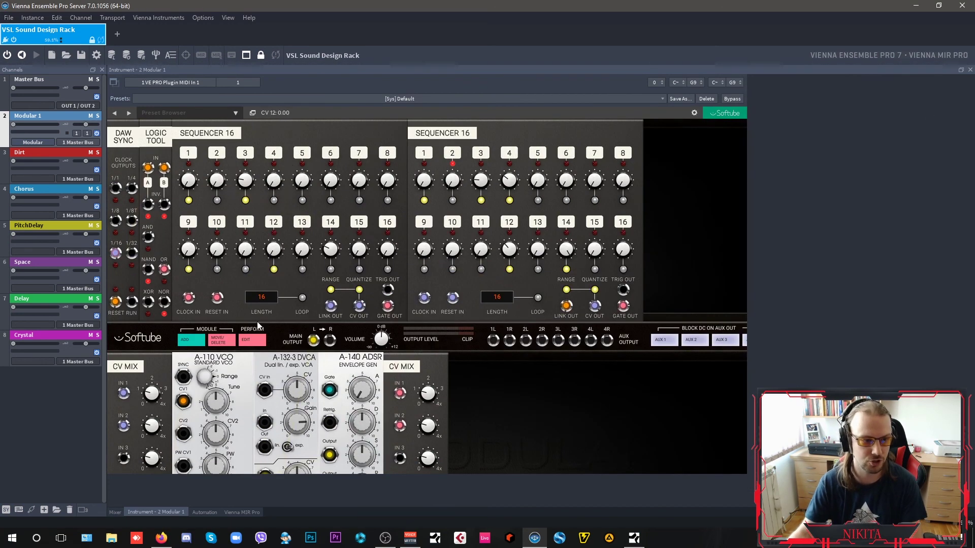
pyautogui.click(114, 512)
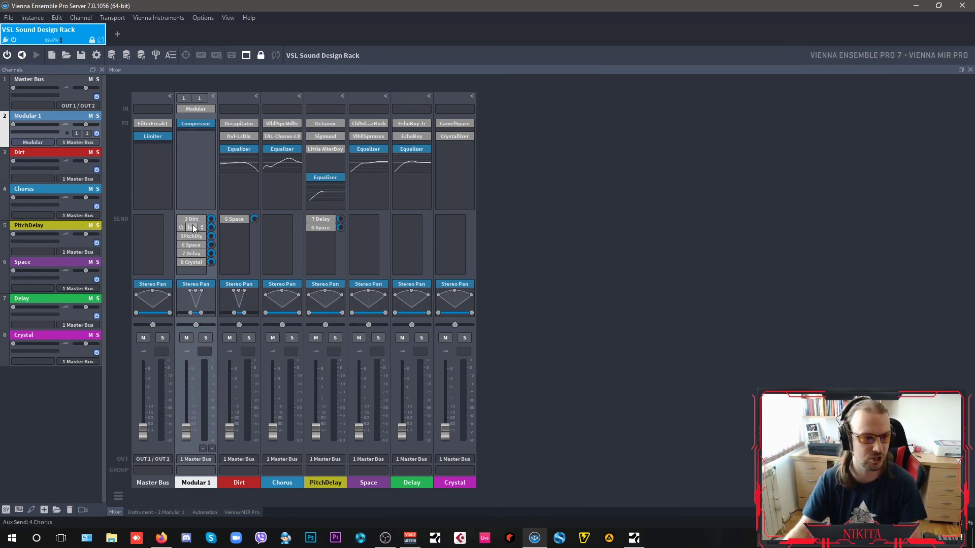
pyautogui.click(202, 273)
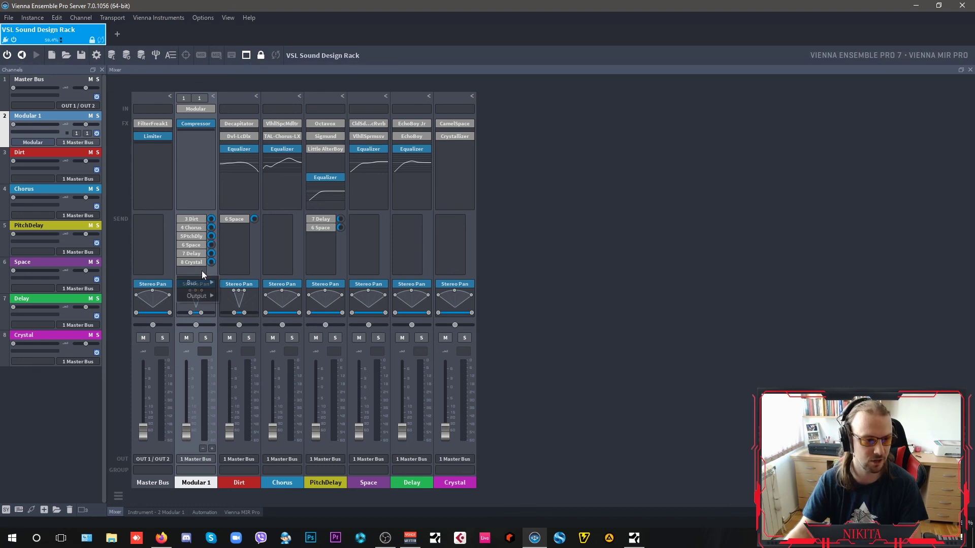
pyautogui.moveTo(206, 283)
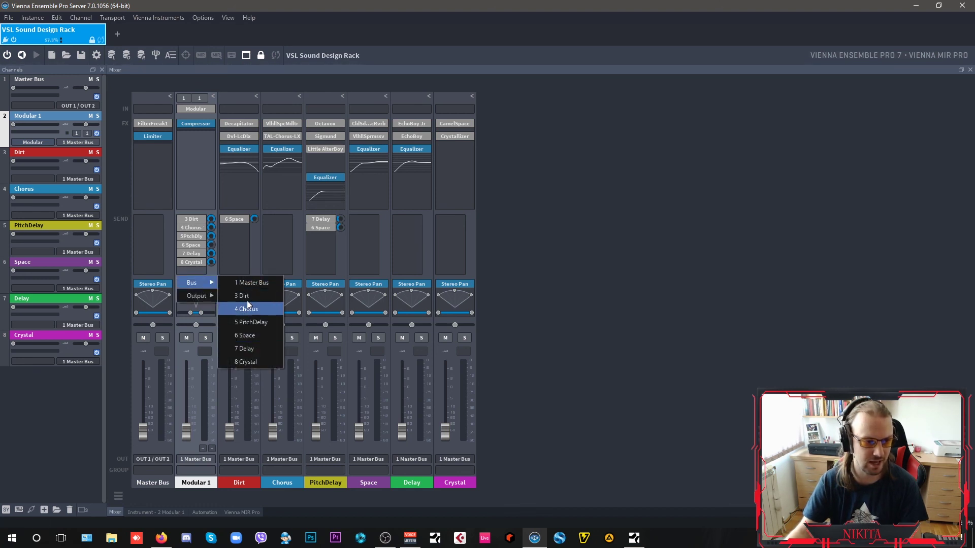
pyautogui.click(239, 283)
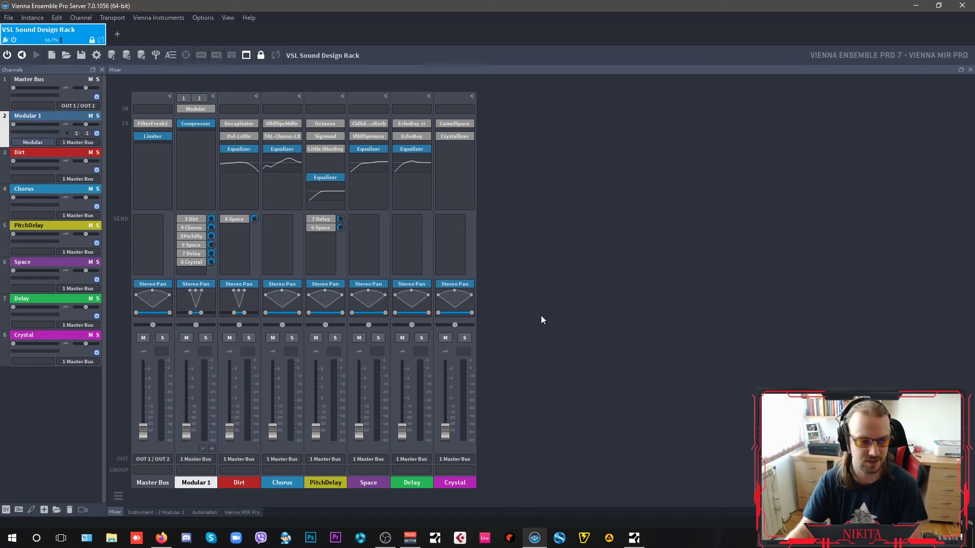
pyautogui.rightClick(532, 215)
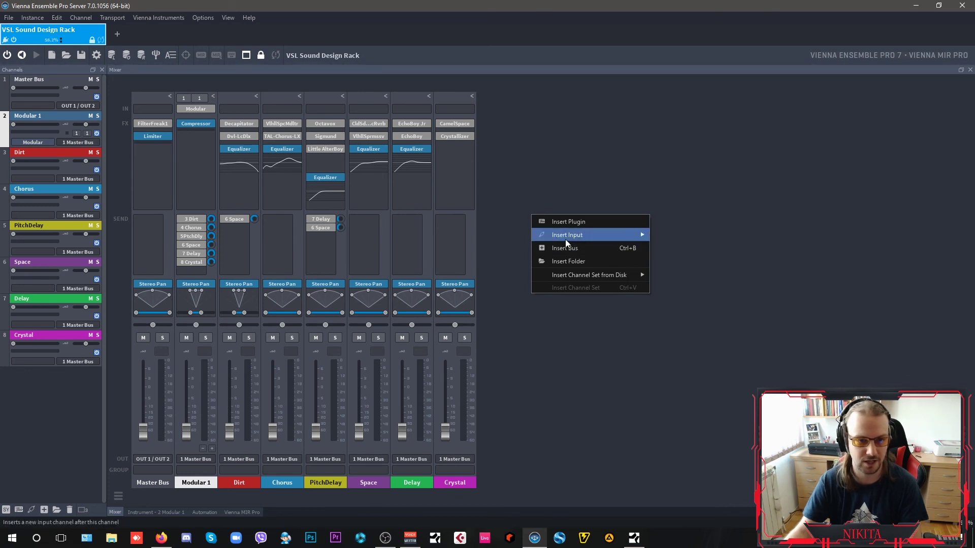
pyautogui.click(742, 258)
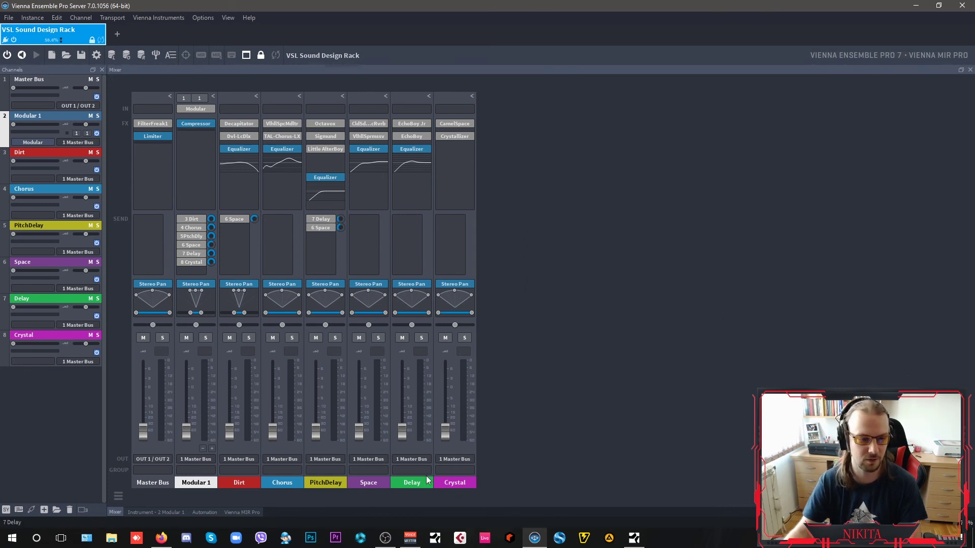